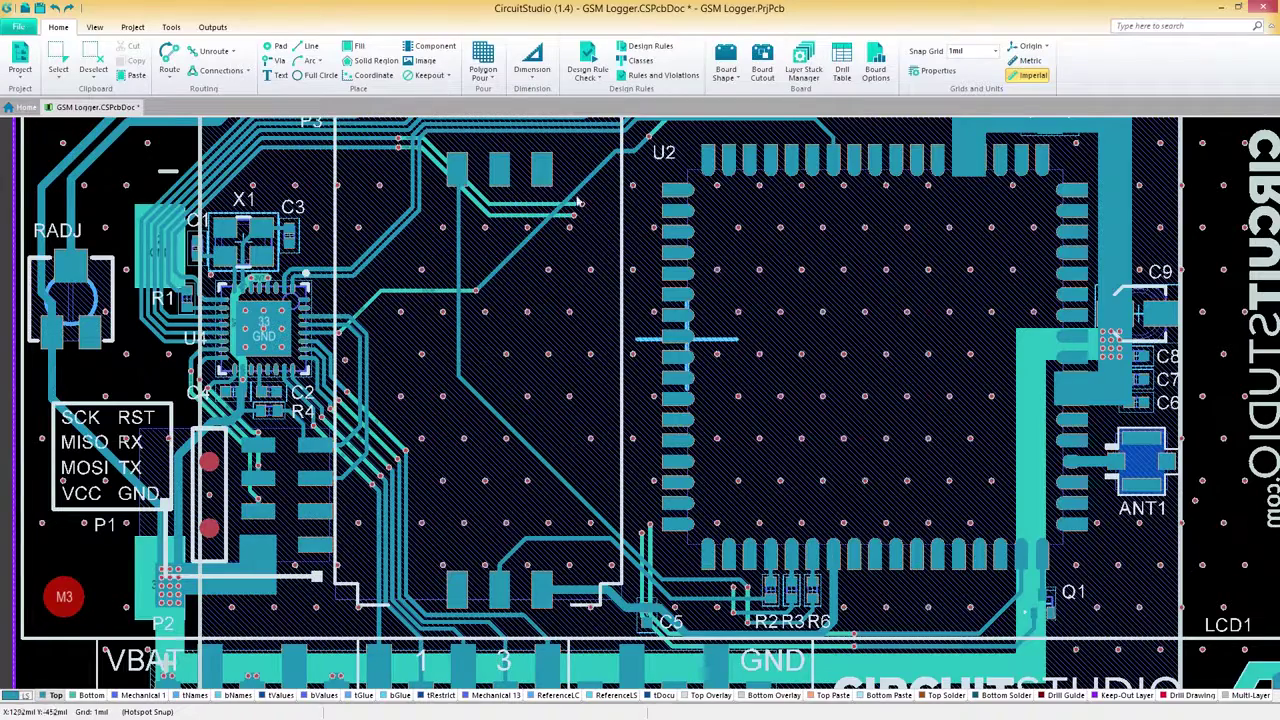
Inspect the Routing > Width rule's minimum, preferred (10) and maximum widths, then close the rules editor
left_click(650, 47)
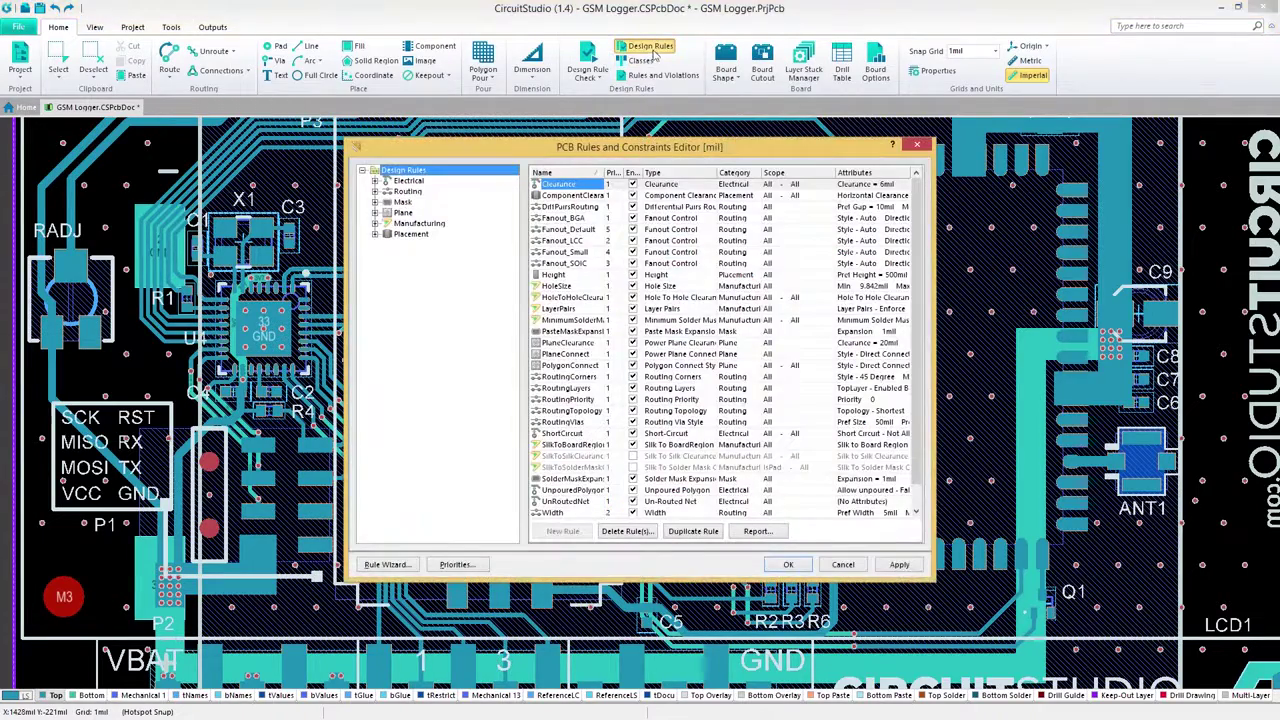
left_click(376, 192)
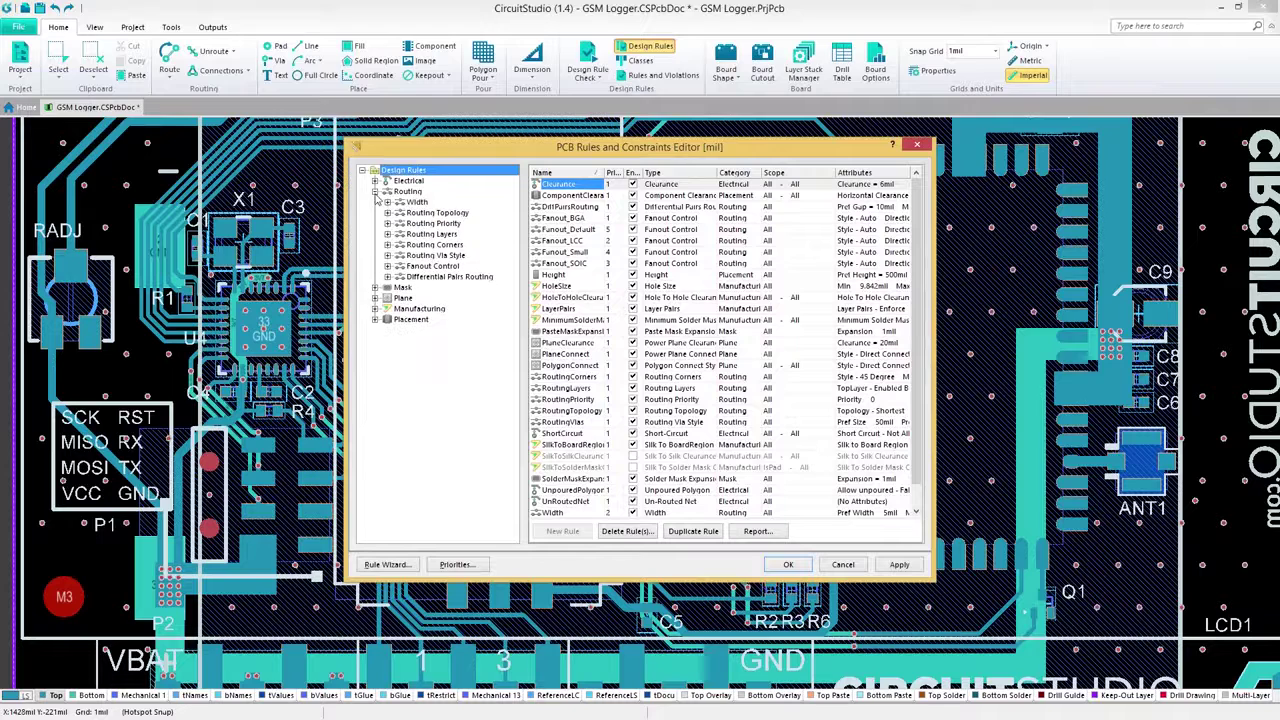
left_click(387, 202)
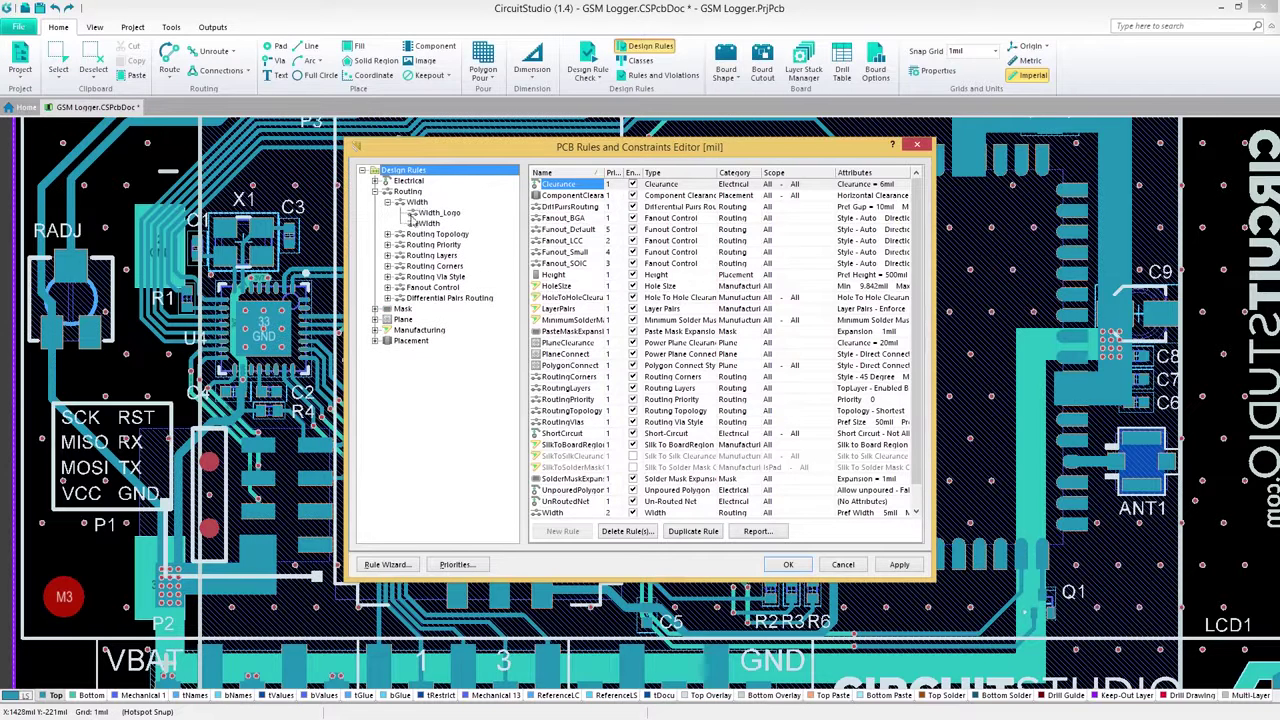
left_click(428, 223)
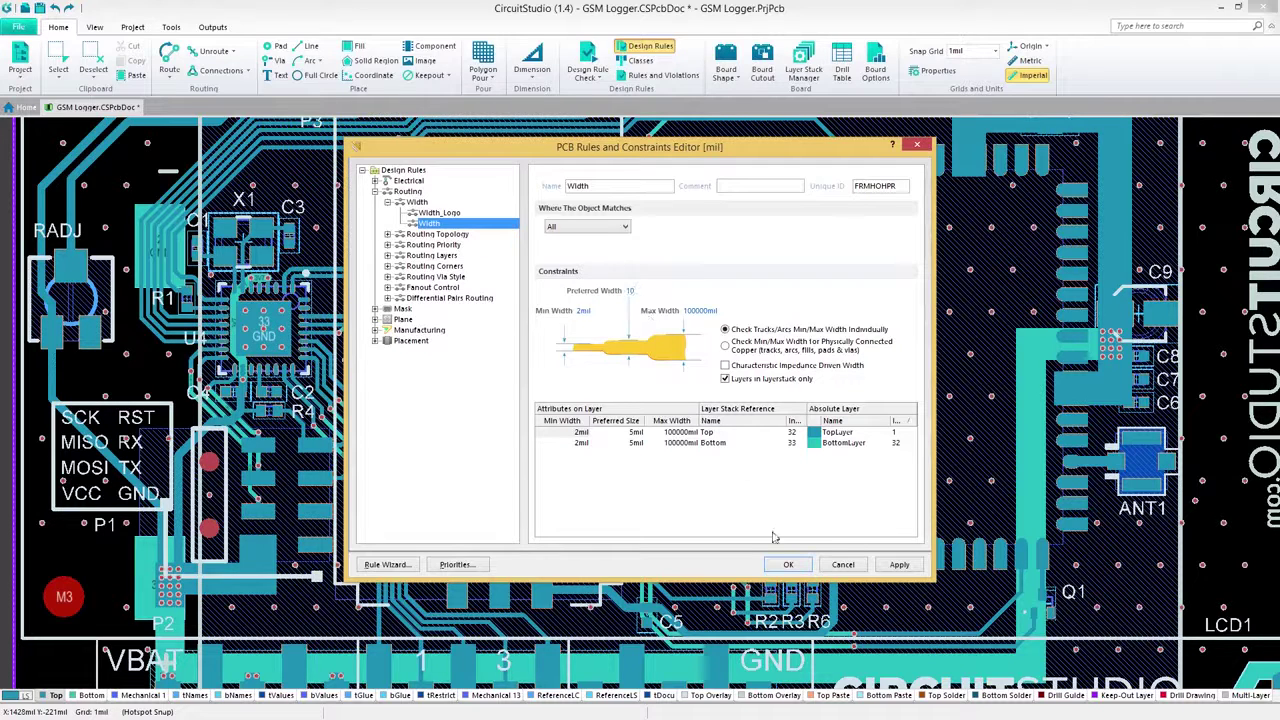
left_click(787, 565)
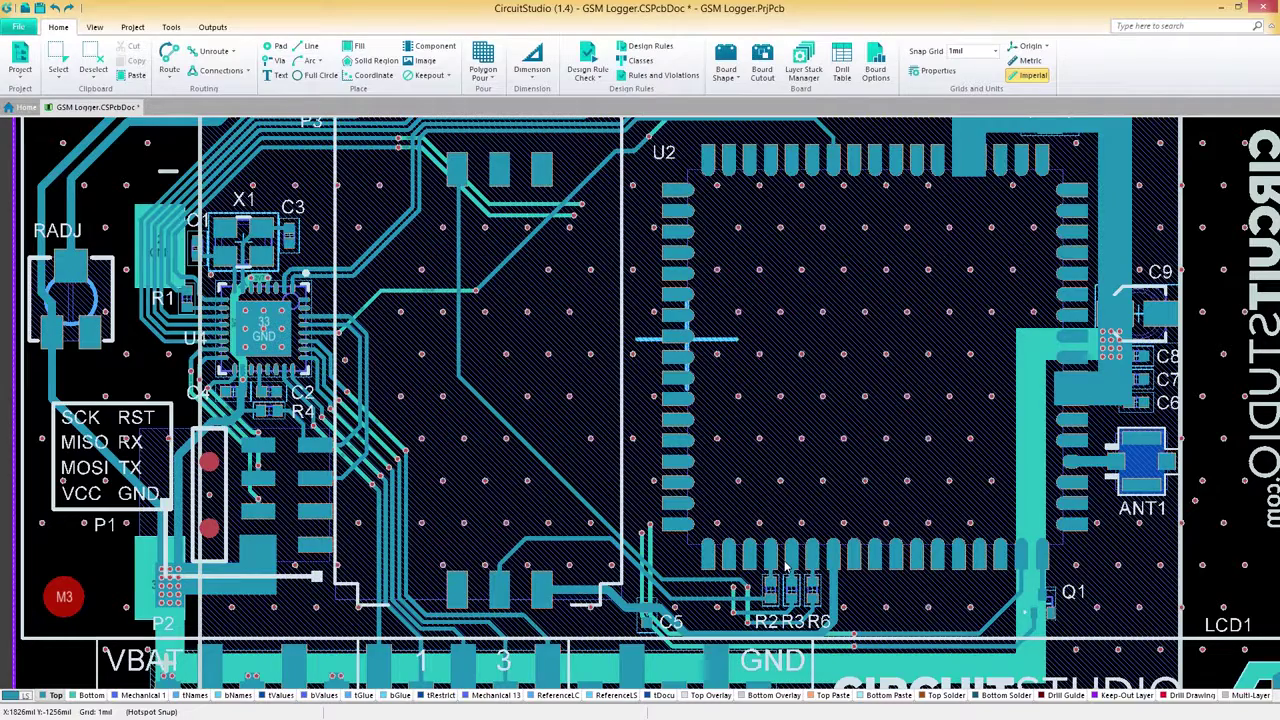
Start an interactive GSM_RX track from the QFN chip's pin with only the top layer highlighted
key("shift+s")
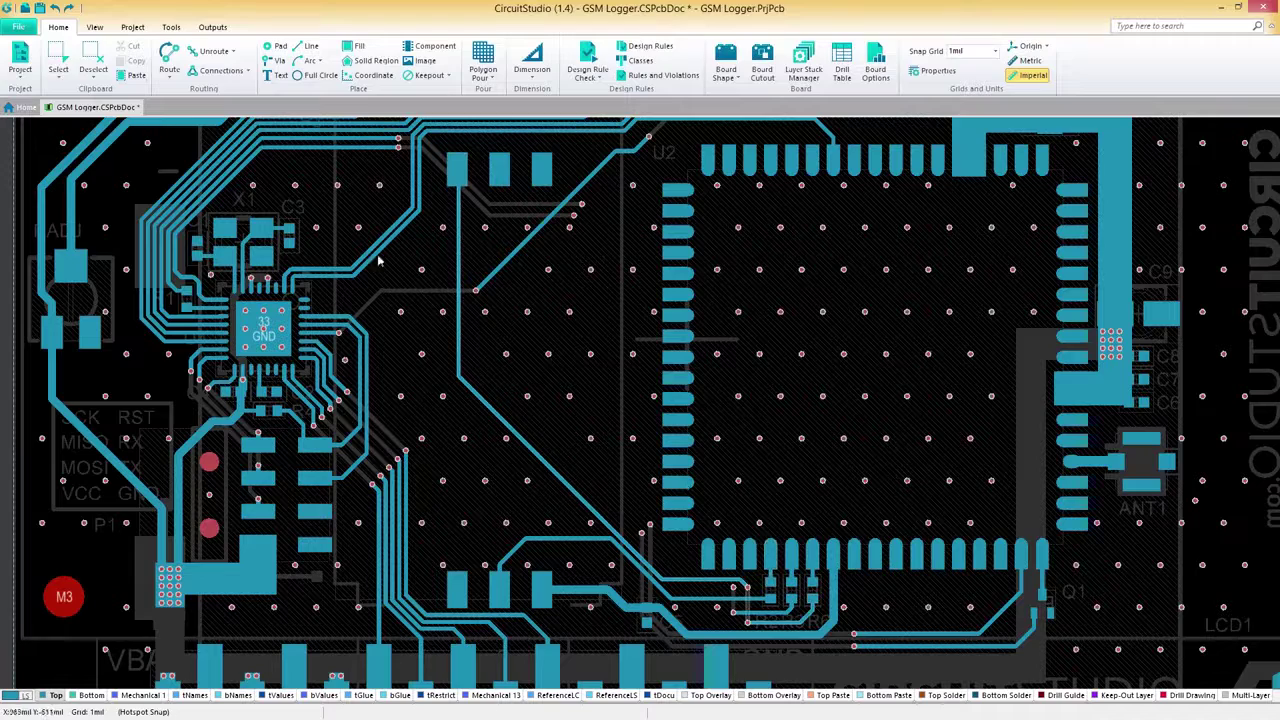
left_click(170, 80)
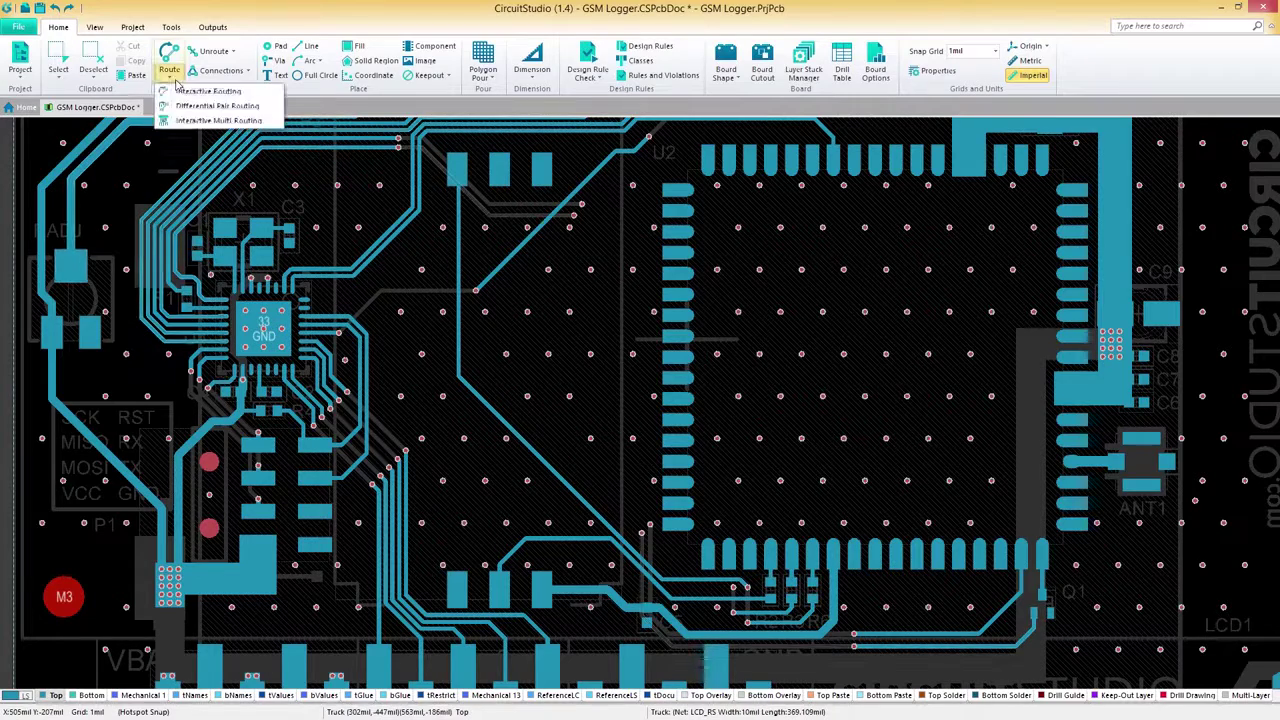
left_click(176, 91)
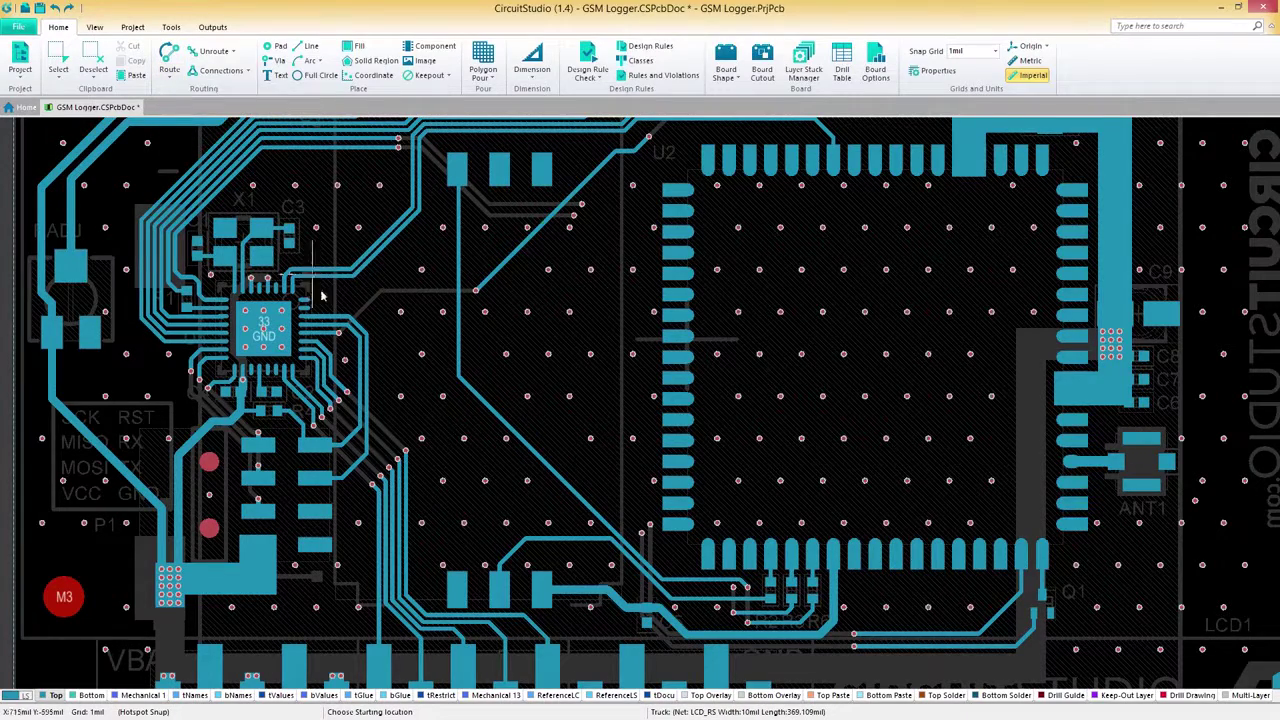
scroll(337, 294, "up", 3, "ctrl")
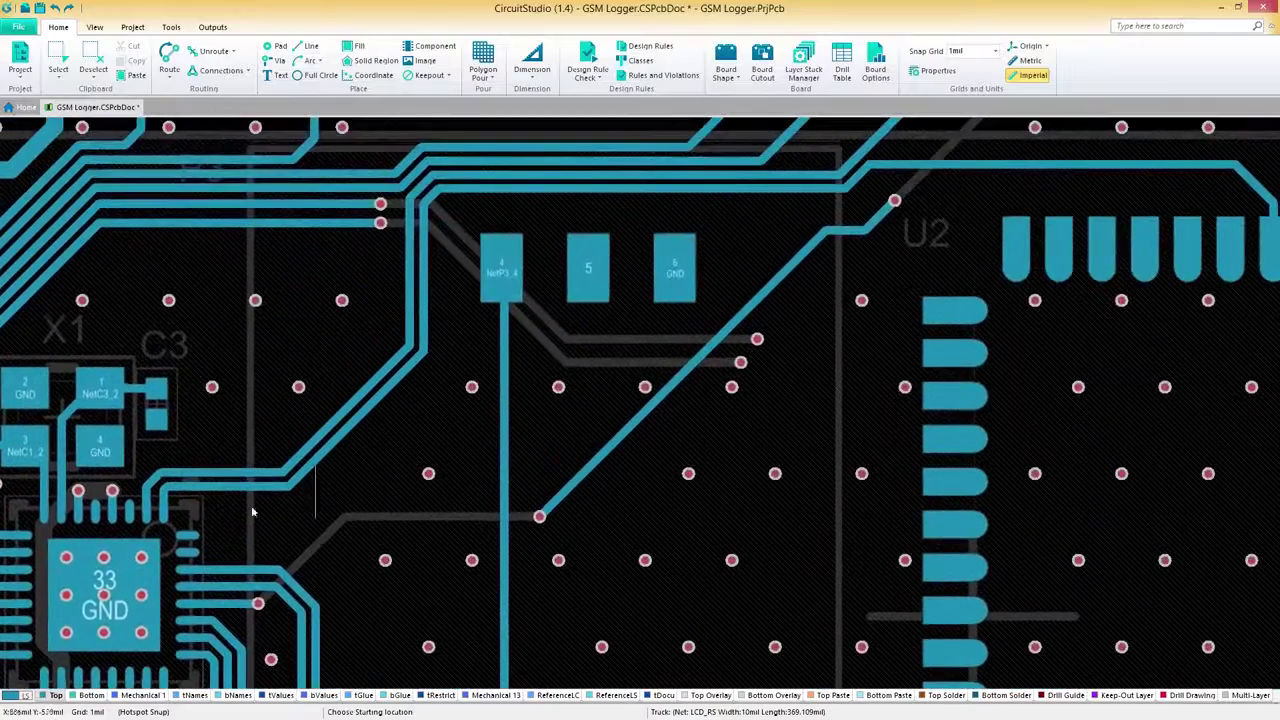
left_click(186, 527)
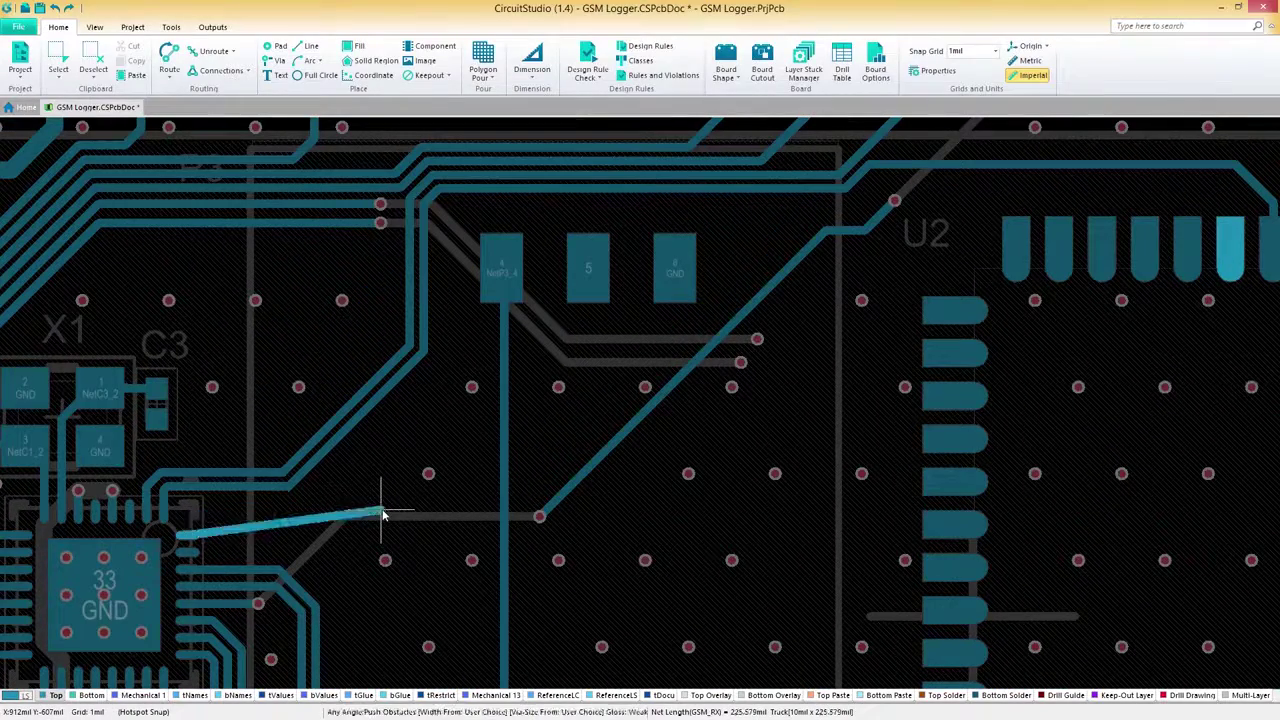
Lay the GSM_RX track with 45° arc corners and hug-and-push up to a U2 top-row pad
key("shift+space")
key("shift+space")
key("shift+space")
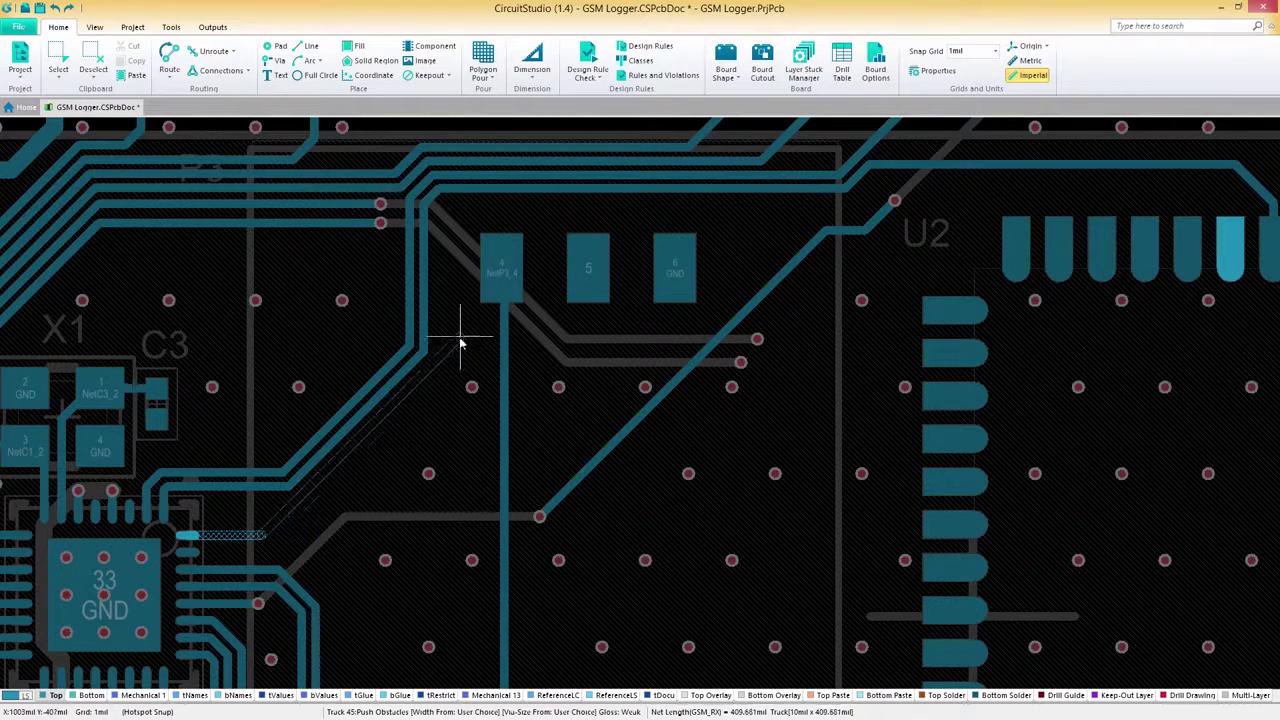
left_click(438, 362)
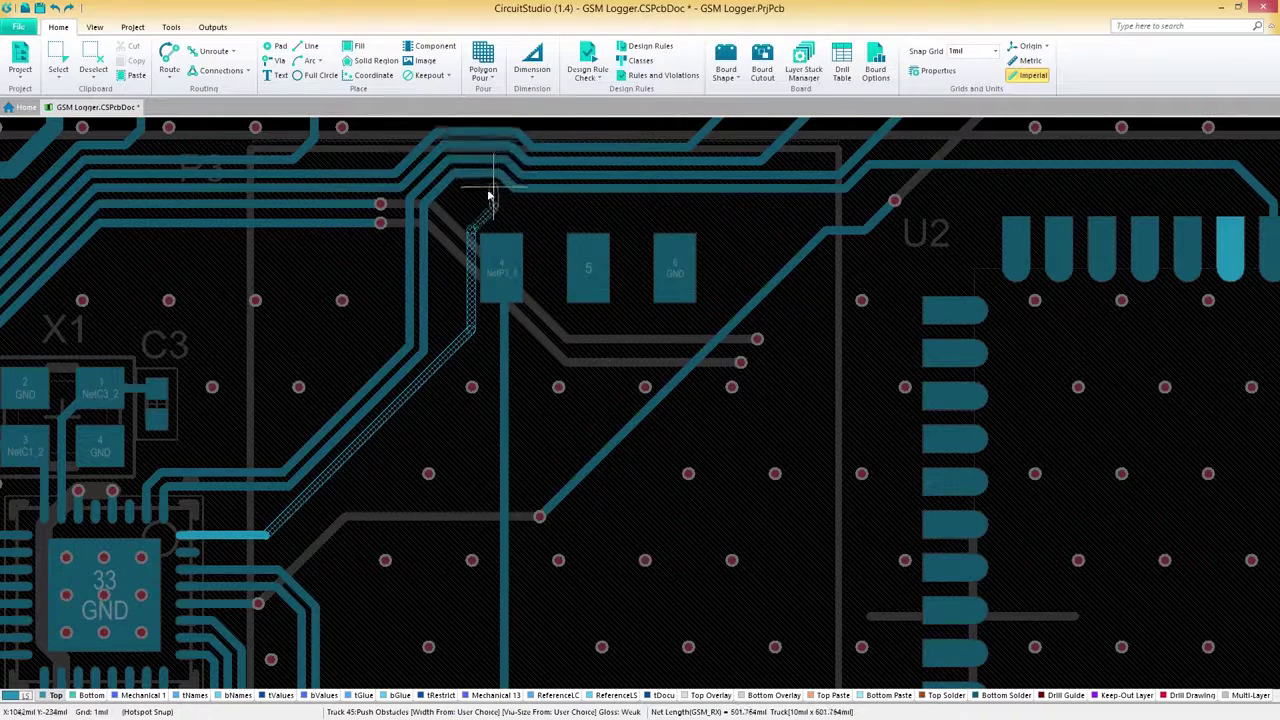
key("shift+r")
left_click(439, 214)
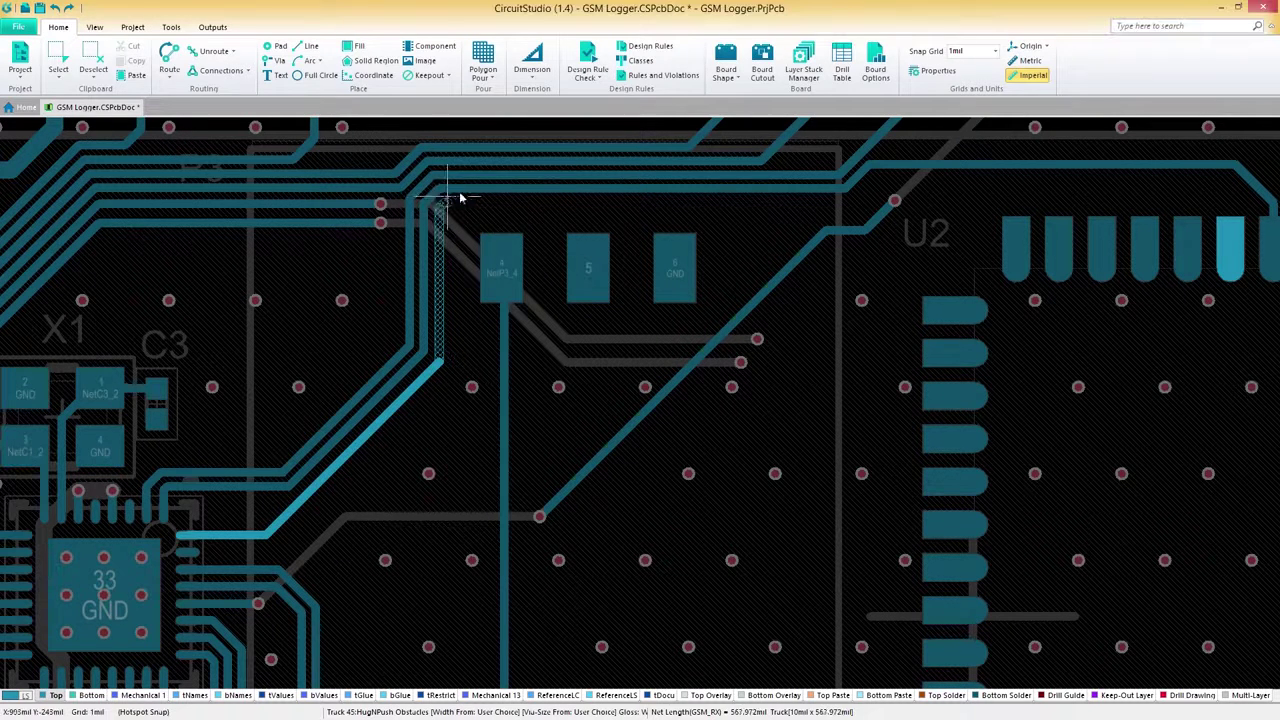
left_click(512, 194)
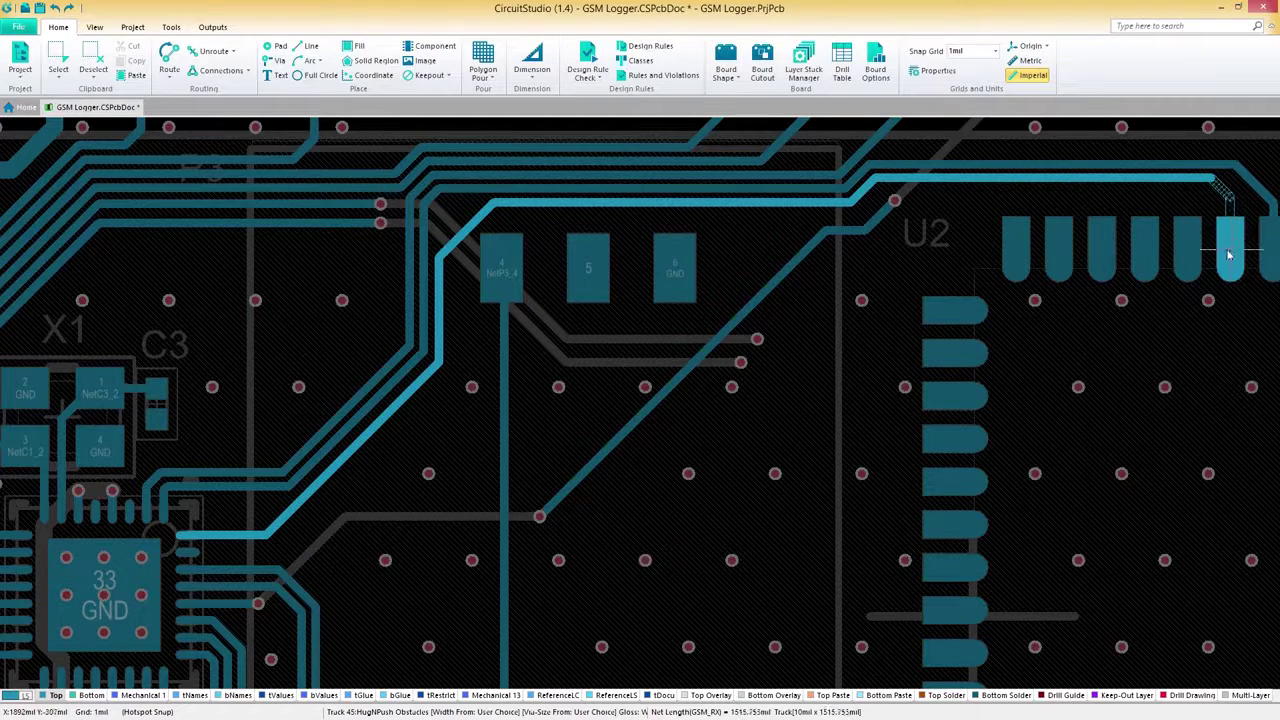
Fit the board in view and add a new pair in the Diff Pairs Editor
key("ctrl+Page_Down")
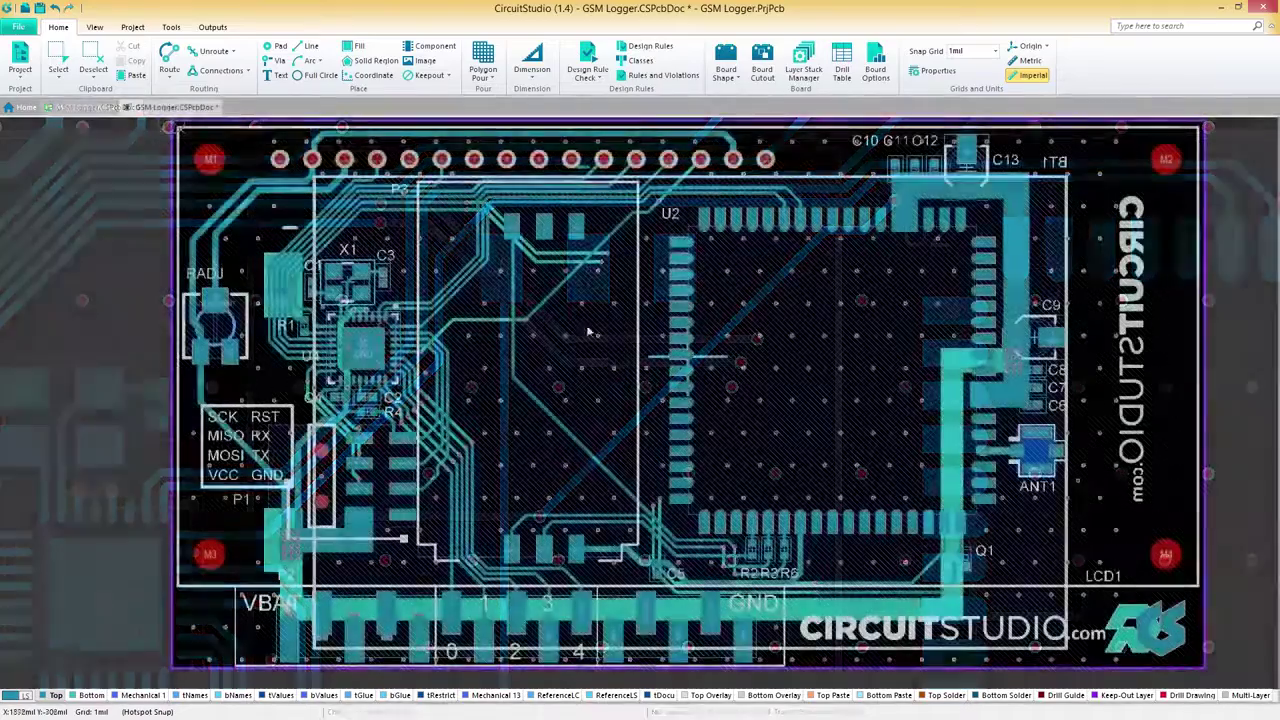
left_click(98, 29)
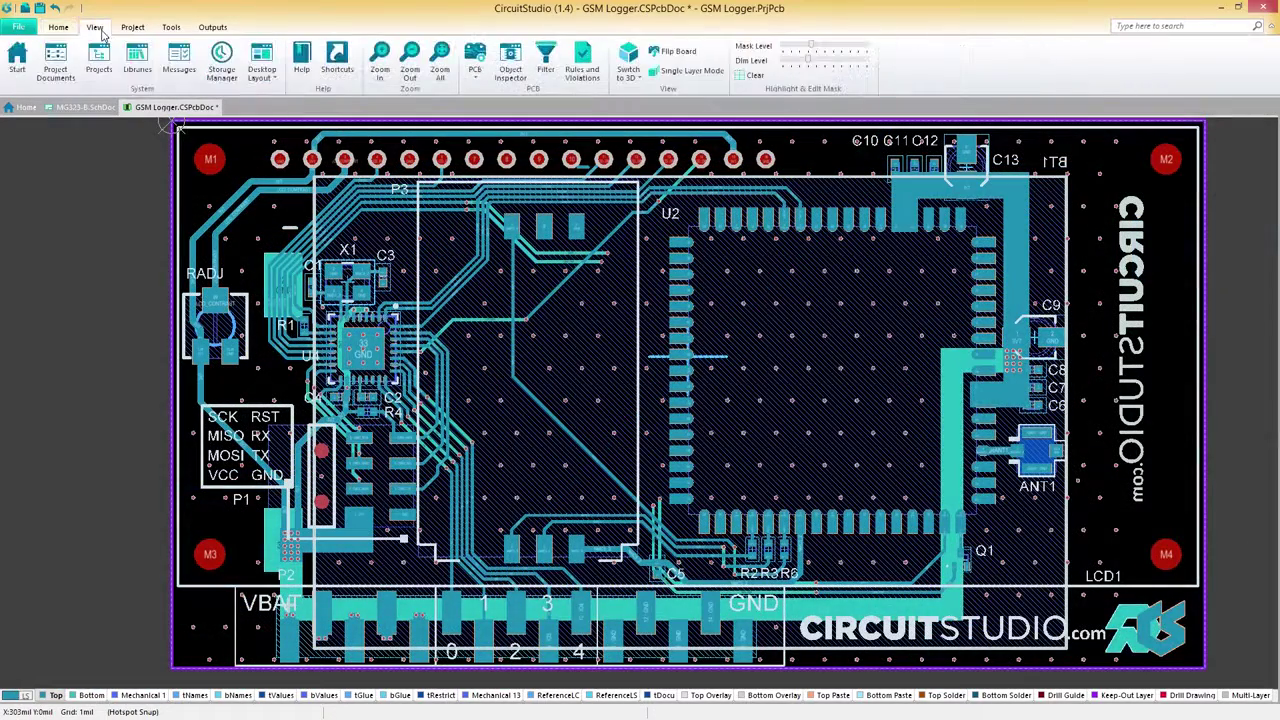
left_click(477, 72)
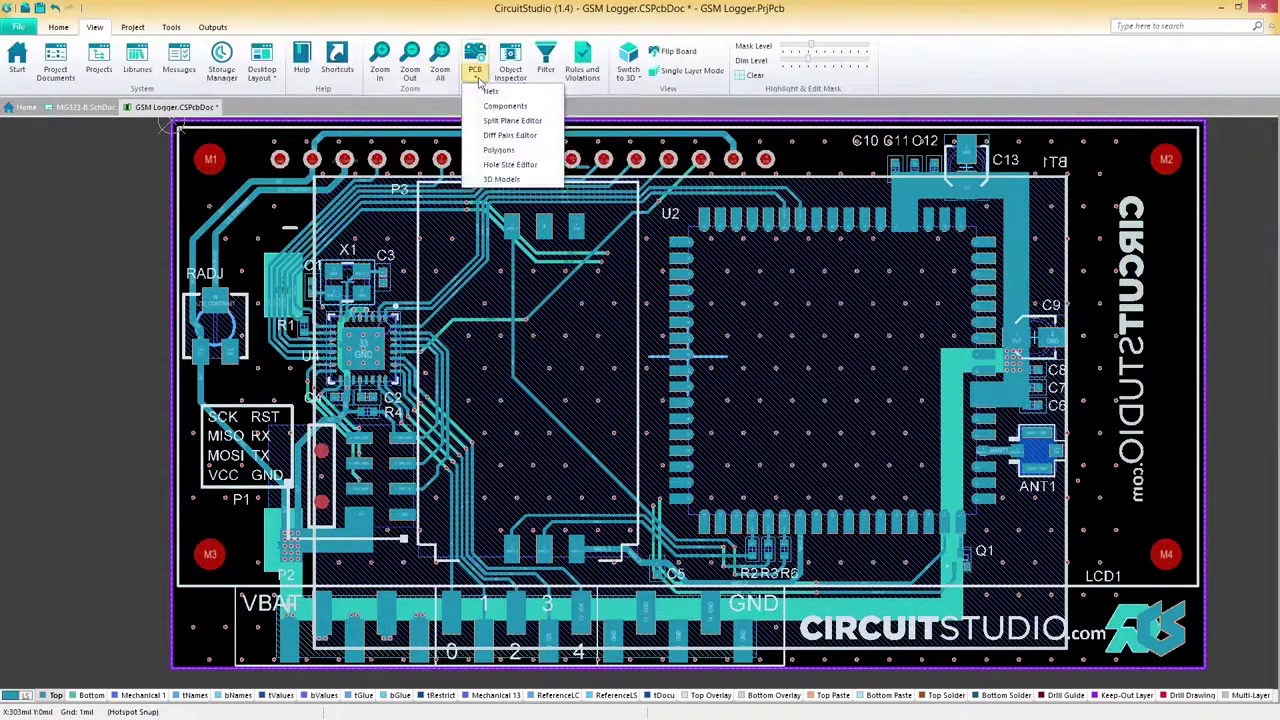
left_click(486, 136)
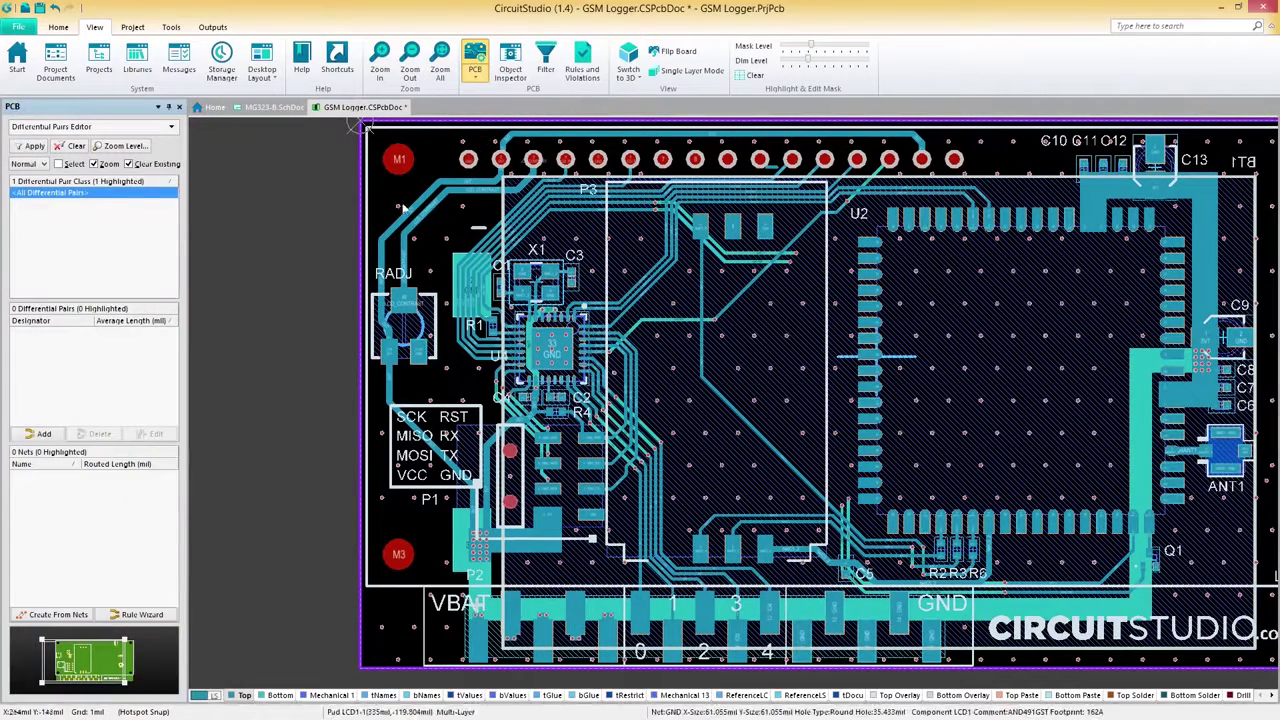
left_click(46, 434)
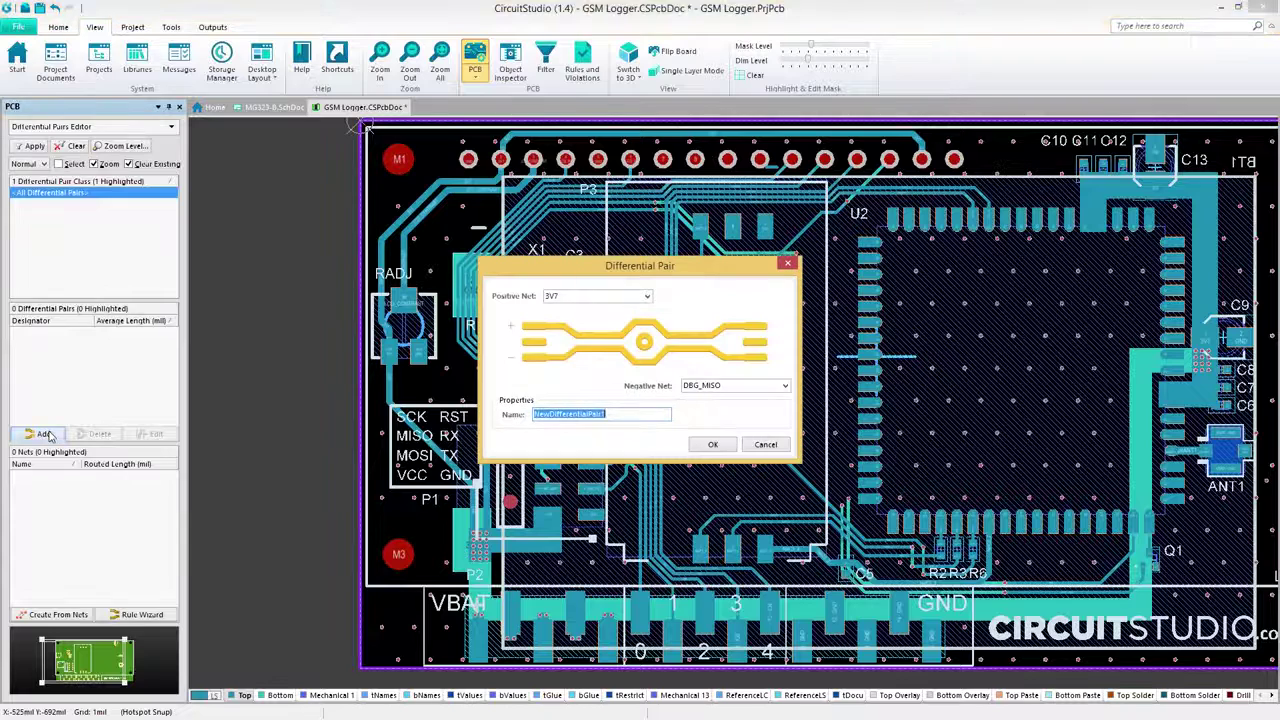
Set positive net difpair_P, negative net difpair_N and name diffpair_1 for the new pair
left_click(647, 297)
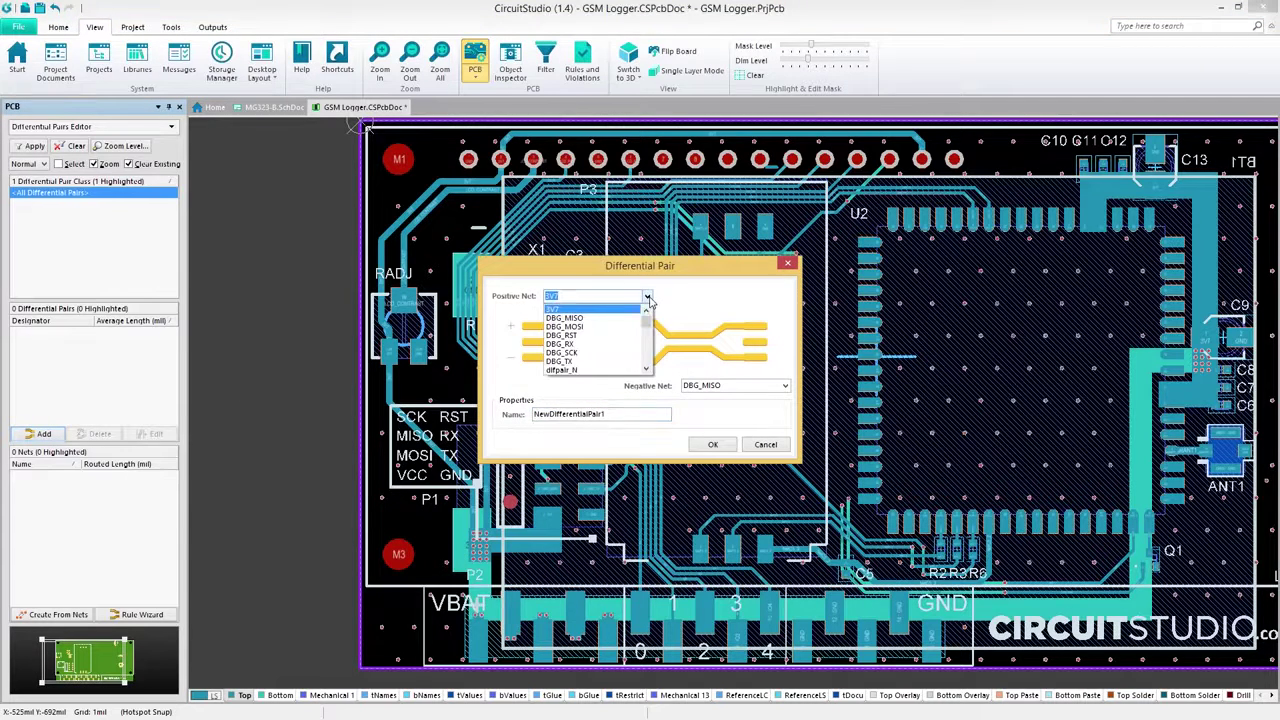
left_click(647, 371)
left_click(562, 369)
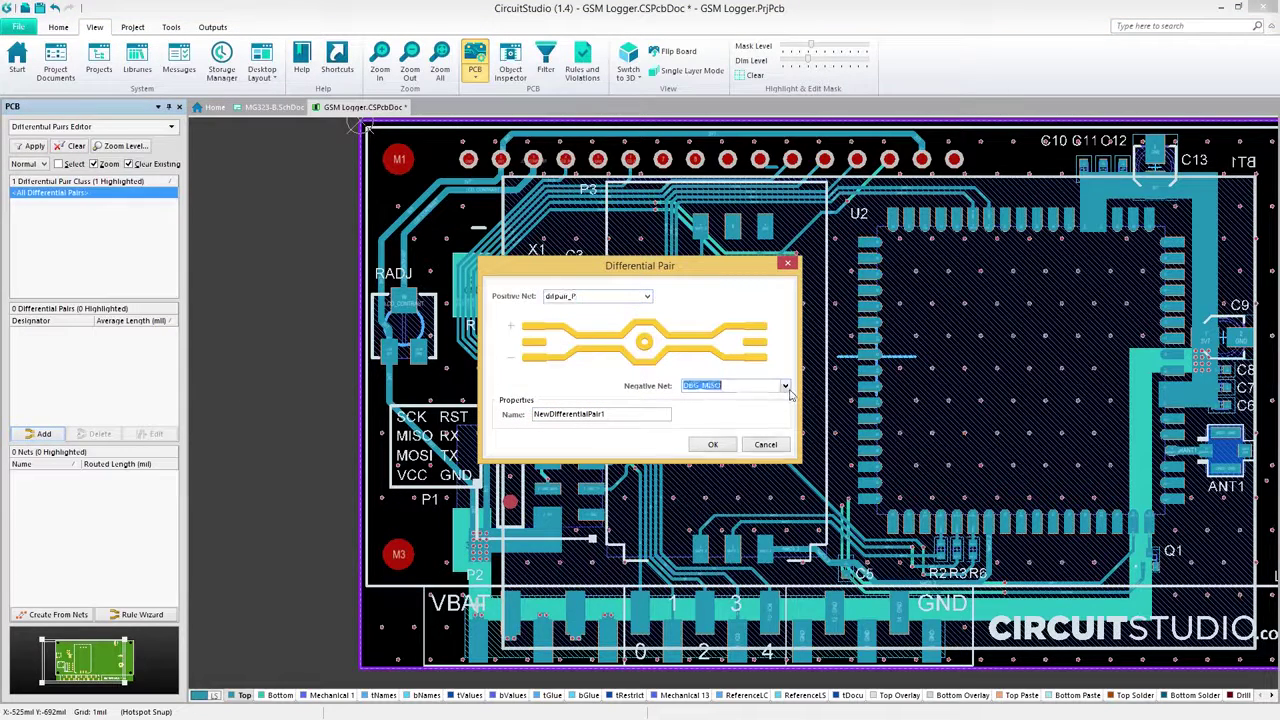
left_click(785, 386)
left_click(784, 454)
left_click(700, 442)
double_click(636, 417)
type("diffpair_1")
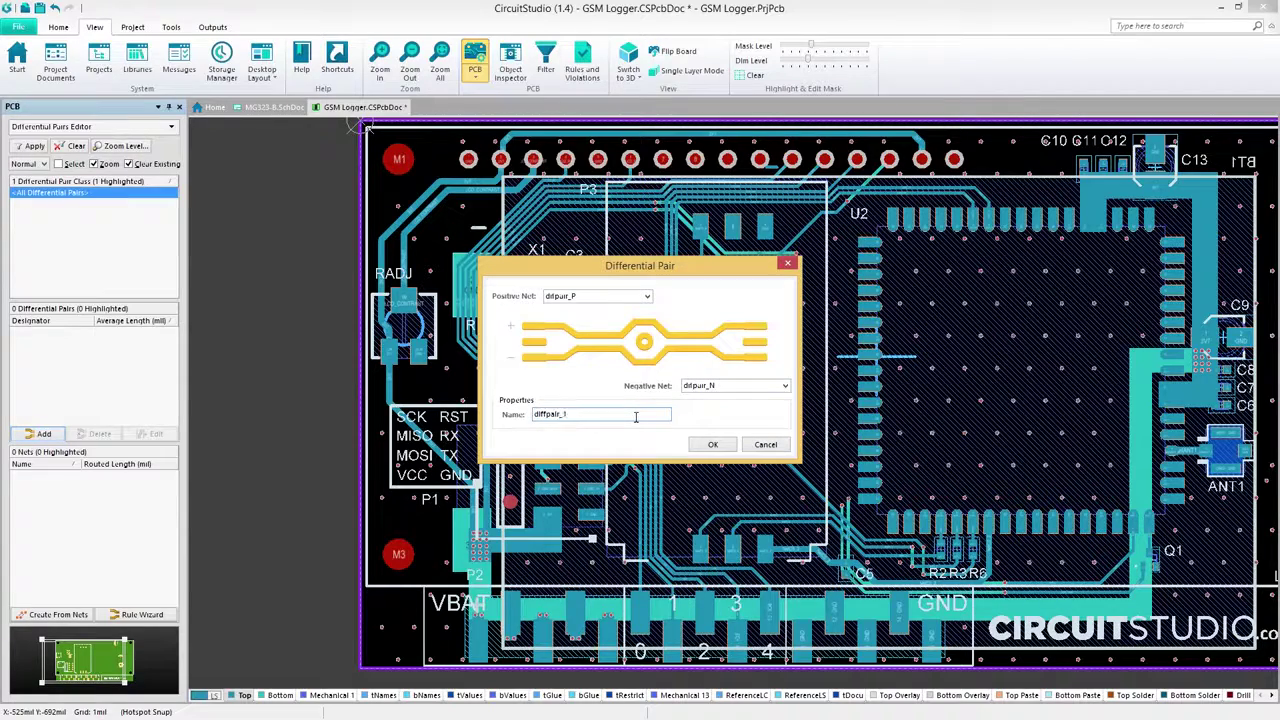
left_click(696, 446)
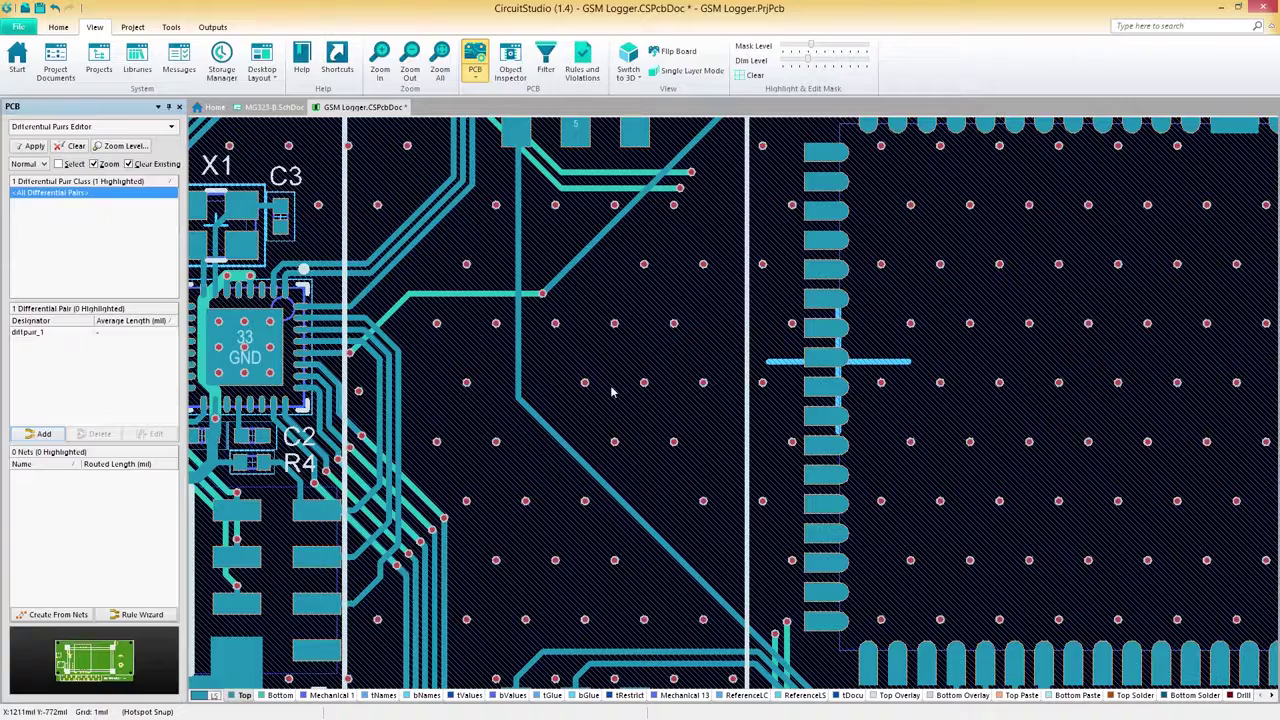
Route diffpair_1 as two coupled parallel tracks from its pads down beside U2
key("shift+s")
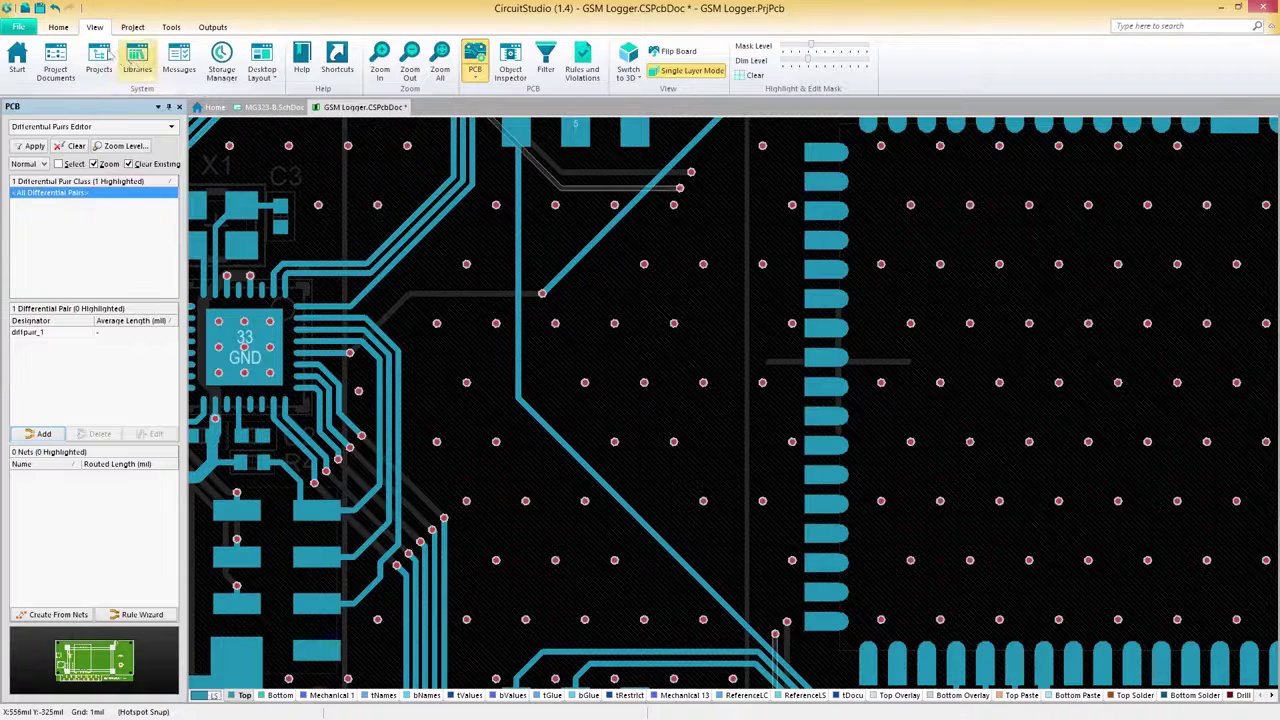
left_click(62, 28)
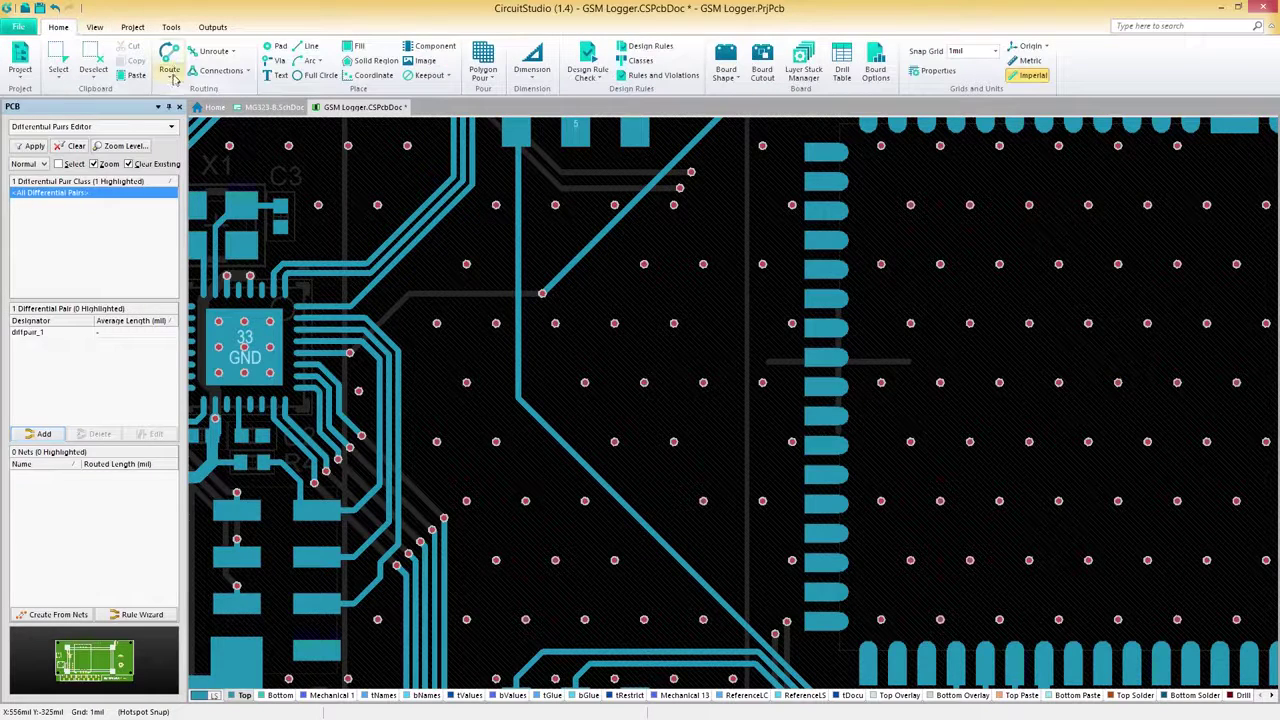
left_click(172, 74)
left_click(217, 105)
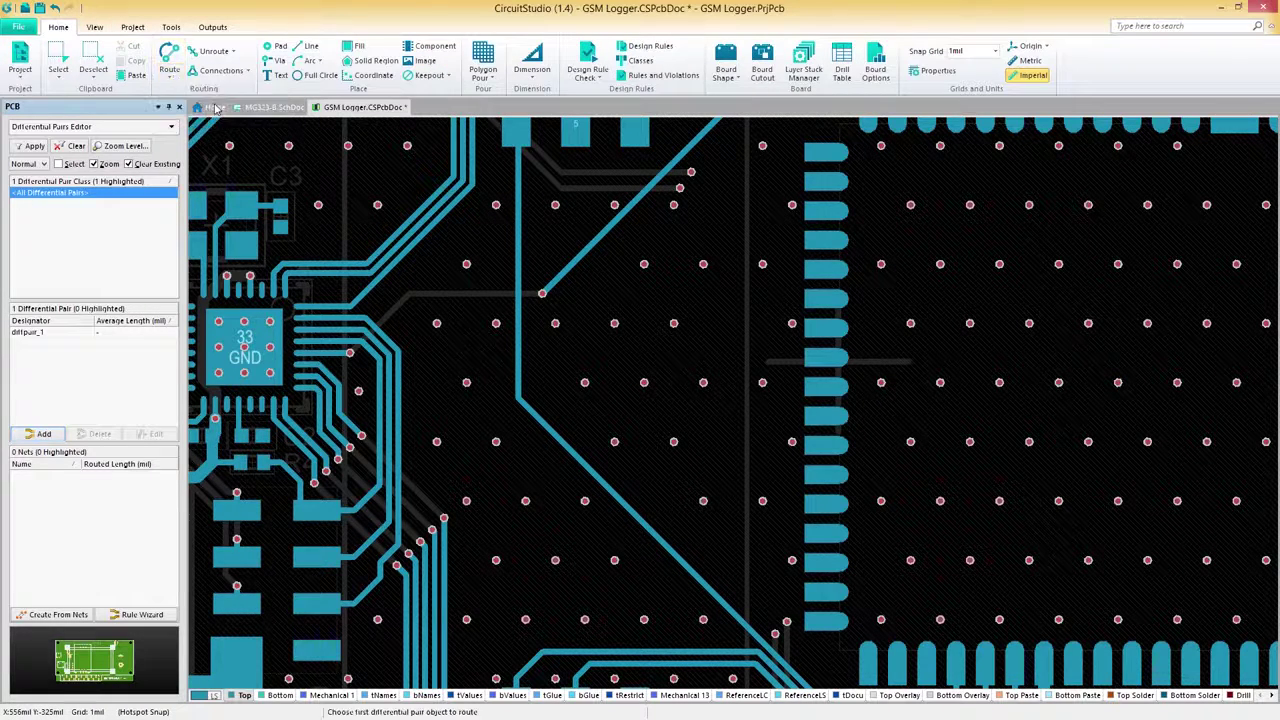
scroll(710, 194, "up", 2, "ctrl")
left_click(660, 184)
left_click(737, 565)
scroll(737, 580, "down", 2, "ctrl")
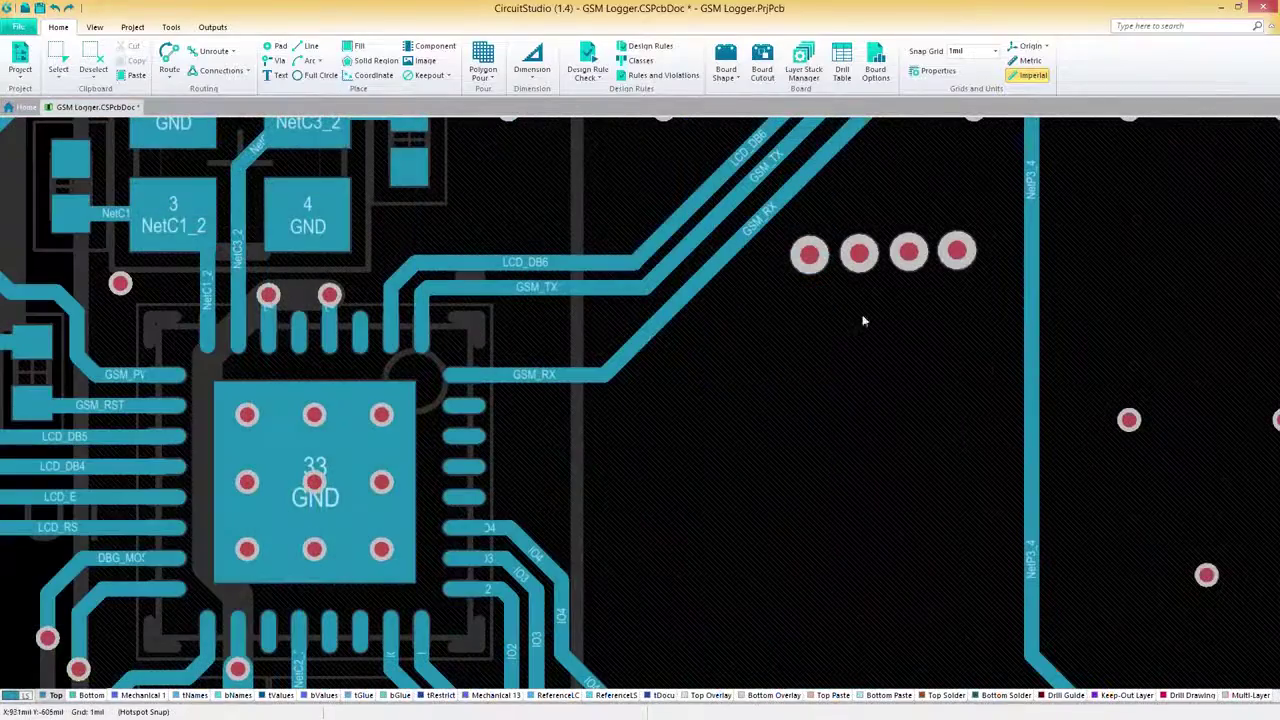
Multi-route DBG_TX, DBG_RX, DBG_RST and LCD_DB7 down then toward the IC, tightening their spacing
left_click_drag(990, 206, 776, 286)
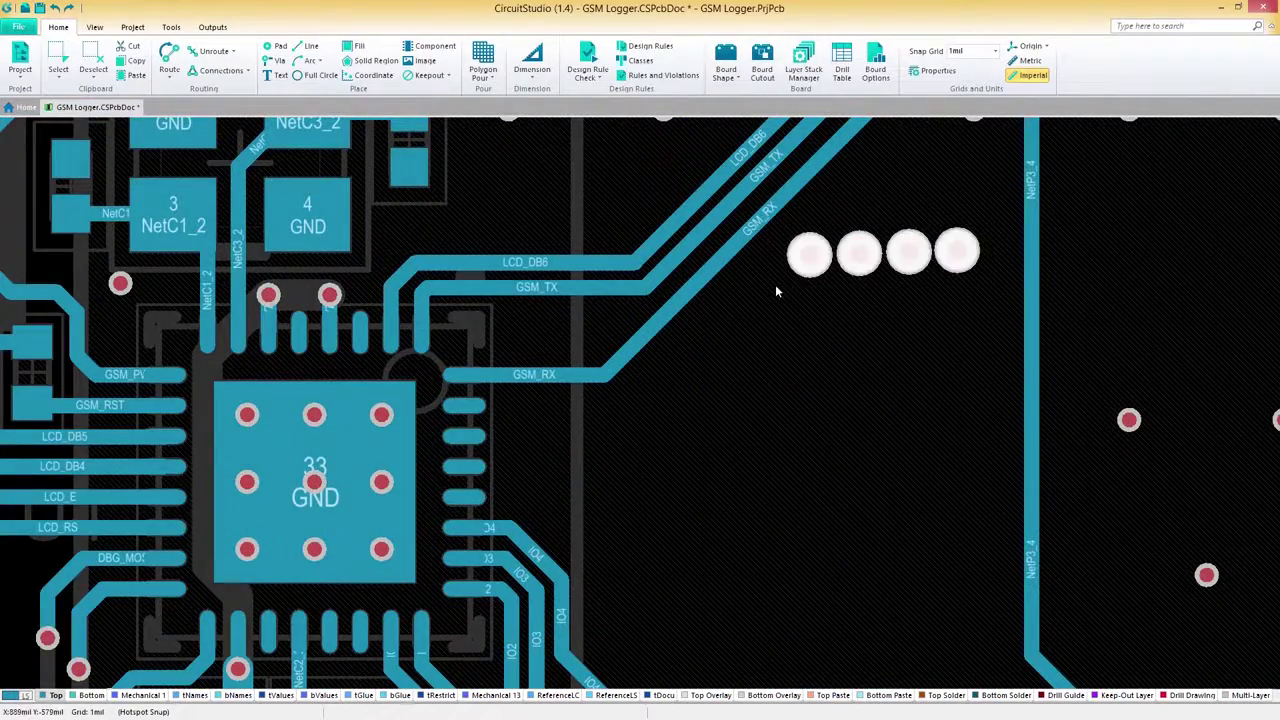
left_click(170, 72)
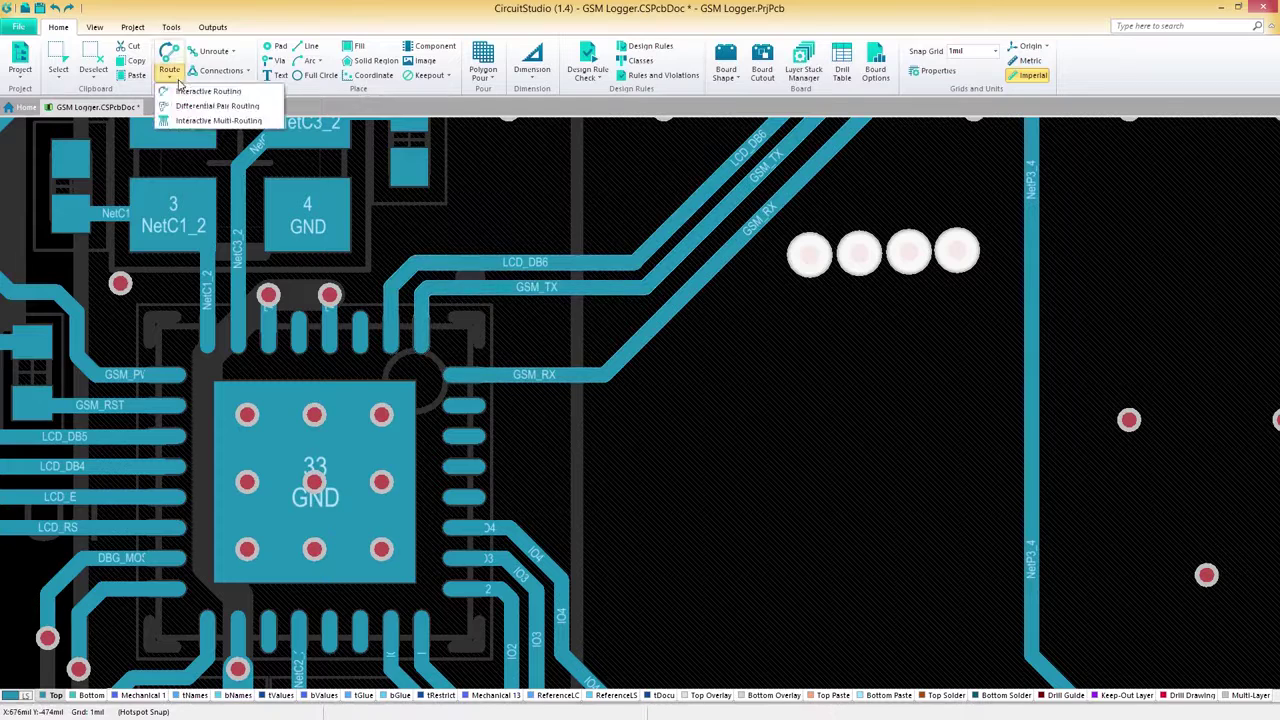
left_click(215, 120)
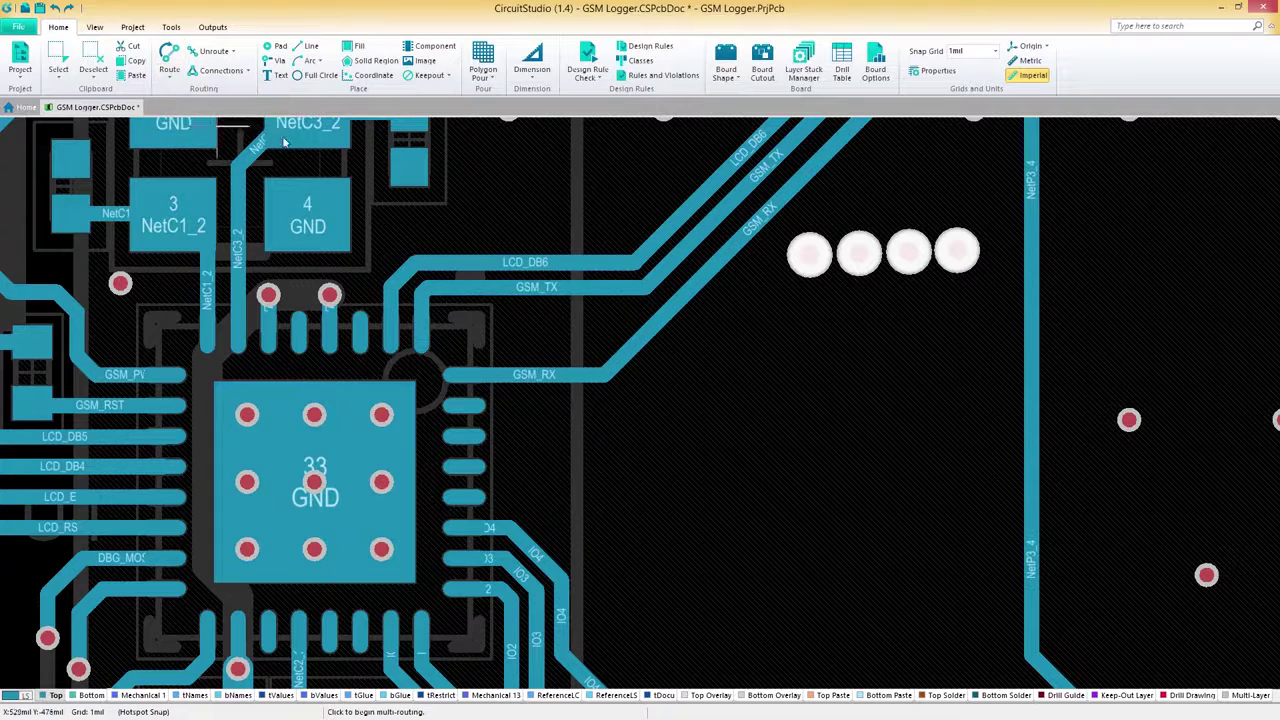
left_click(907, 262)
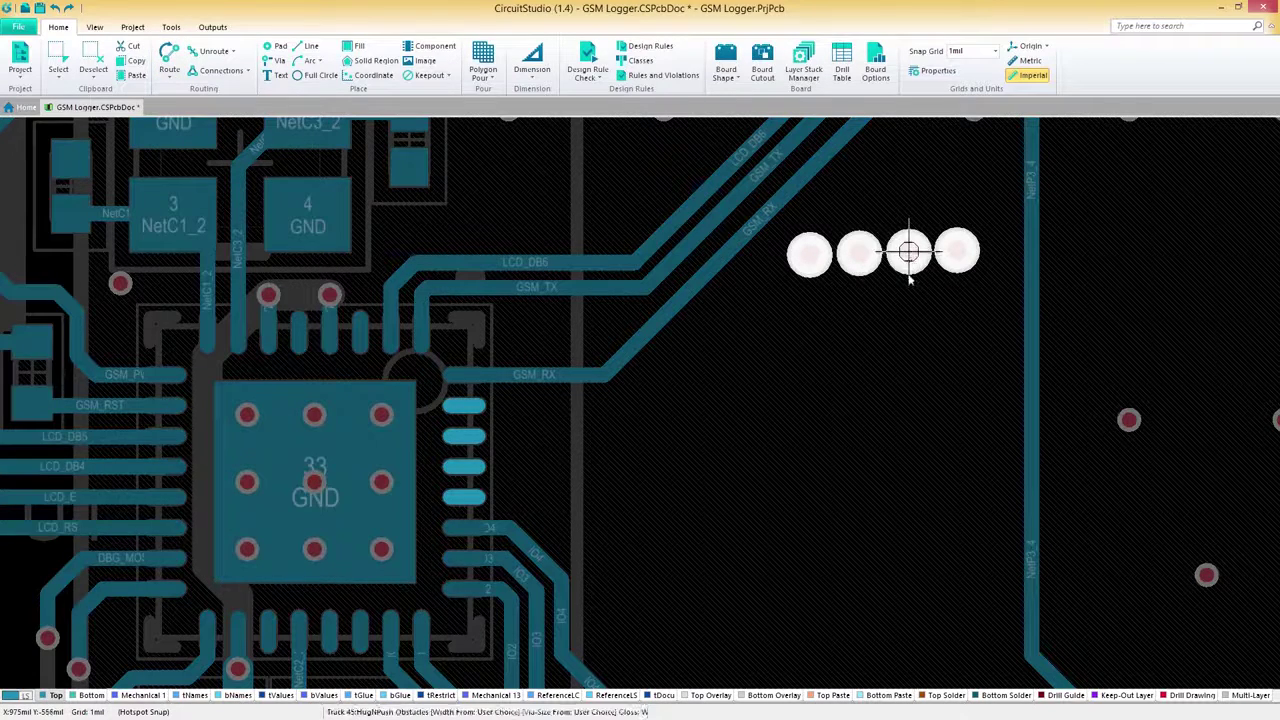
left_click(907, 343)
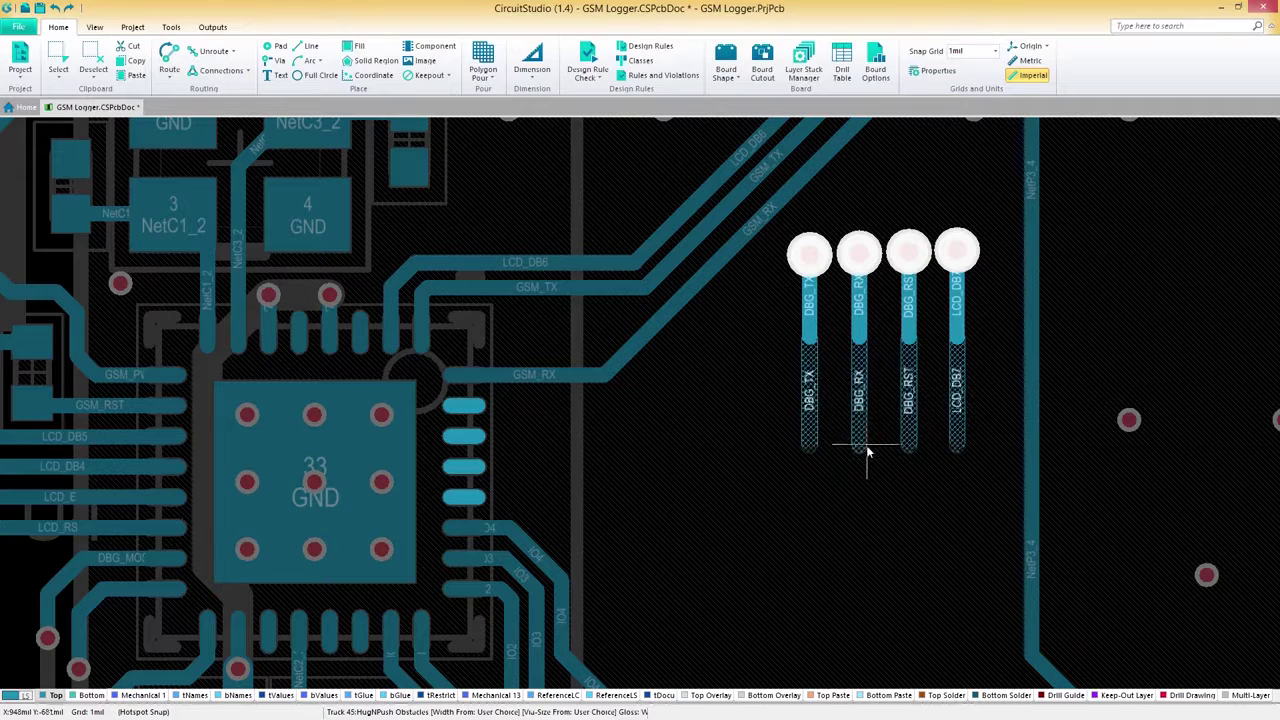
key("period")
key("period")
key("period")
key("period")
key("comma")
key("comma")
key("comma")
key("comma")
key("comma")
key("comma")
key("comma")
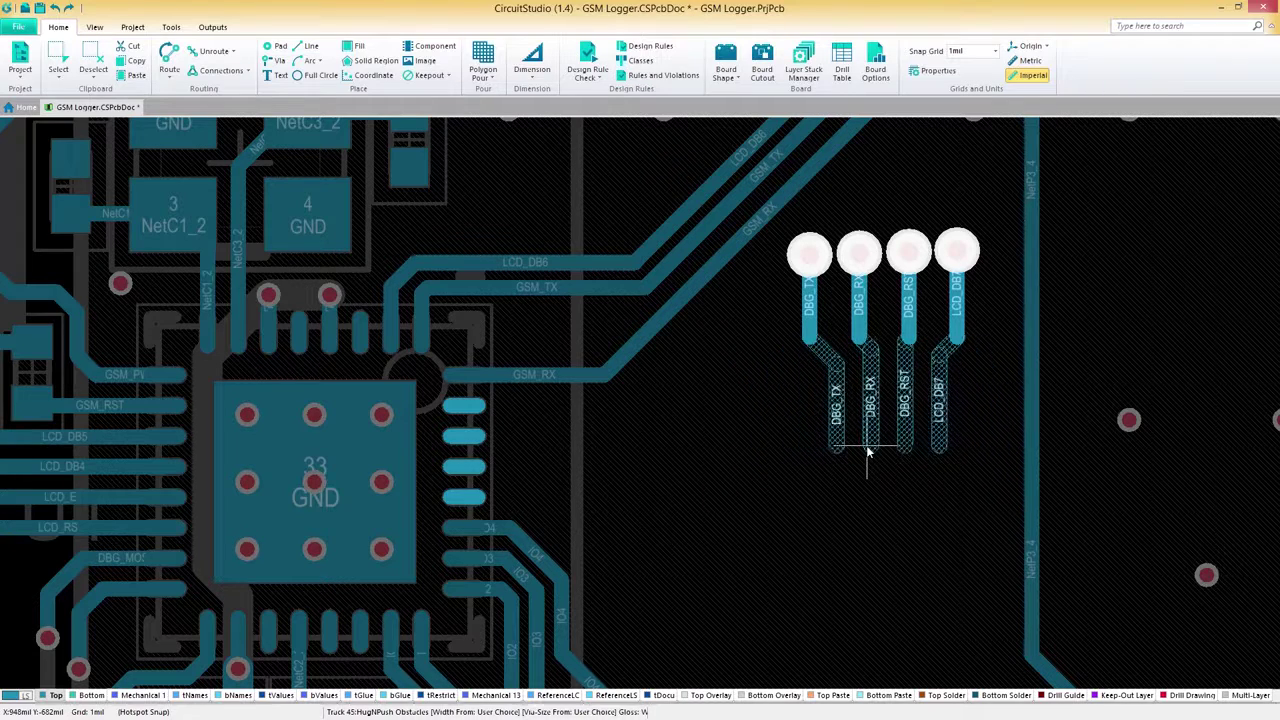
key("comma")
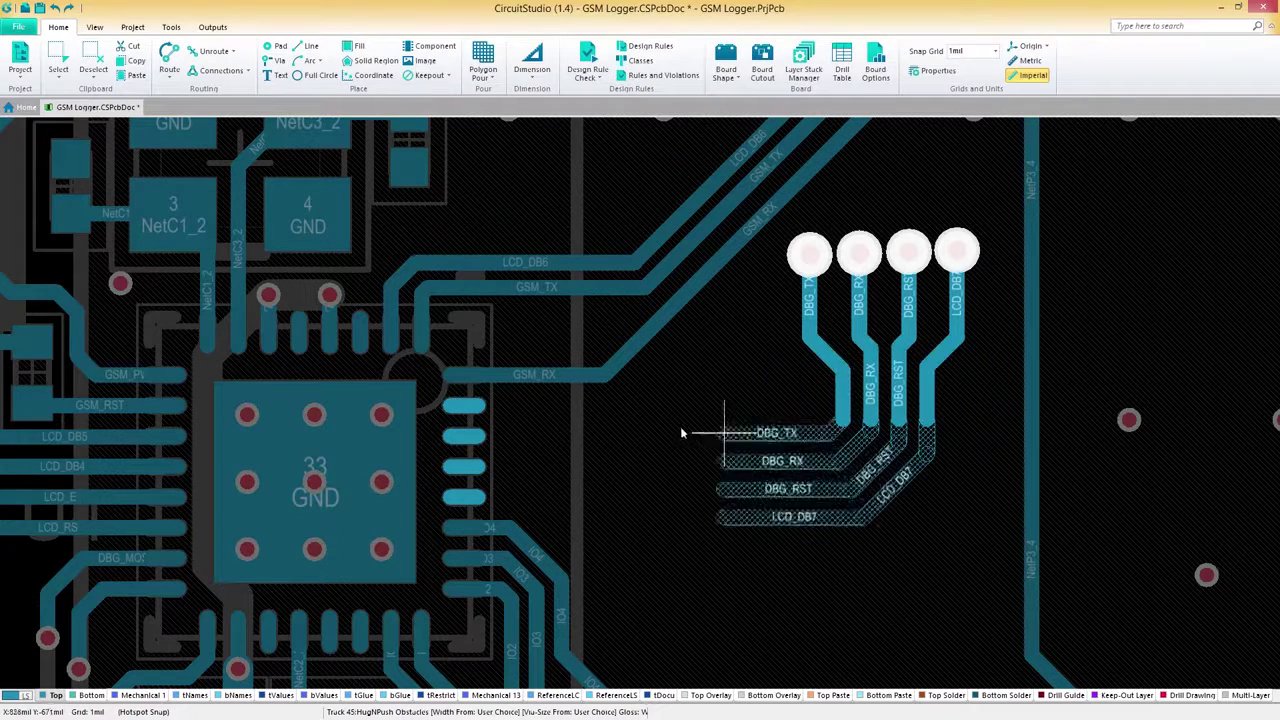
left_click(596, 423)
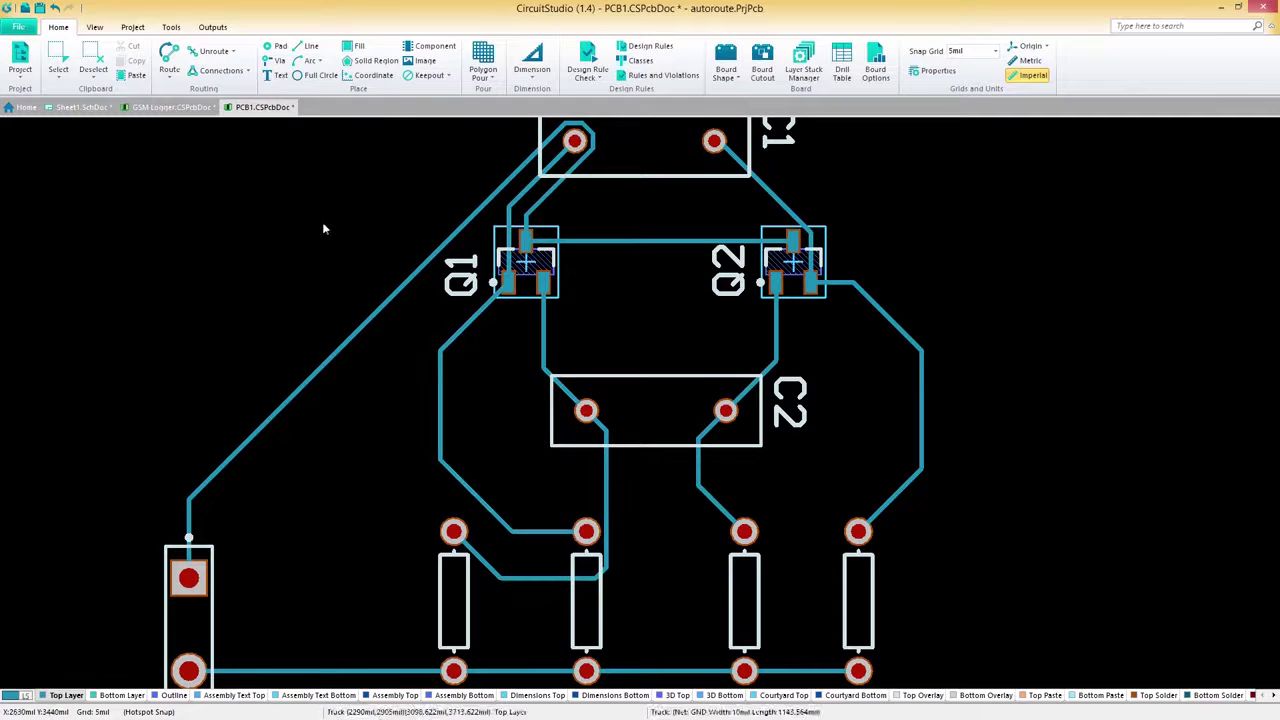
Route a direct vertical track from Q2's lower-right pad down to R4's top pad
left_click(175, 59)
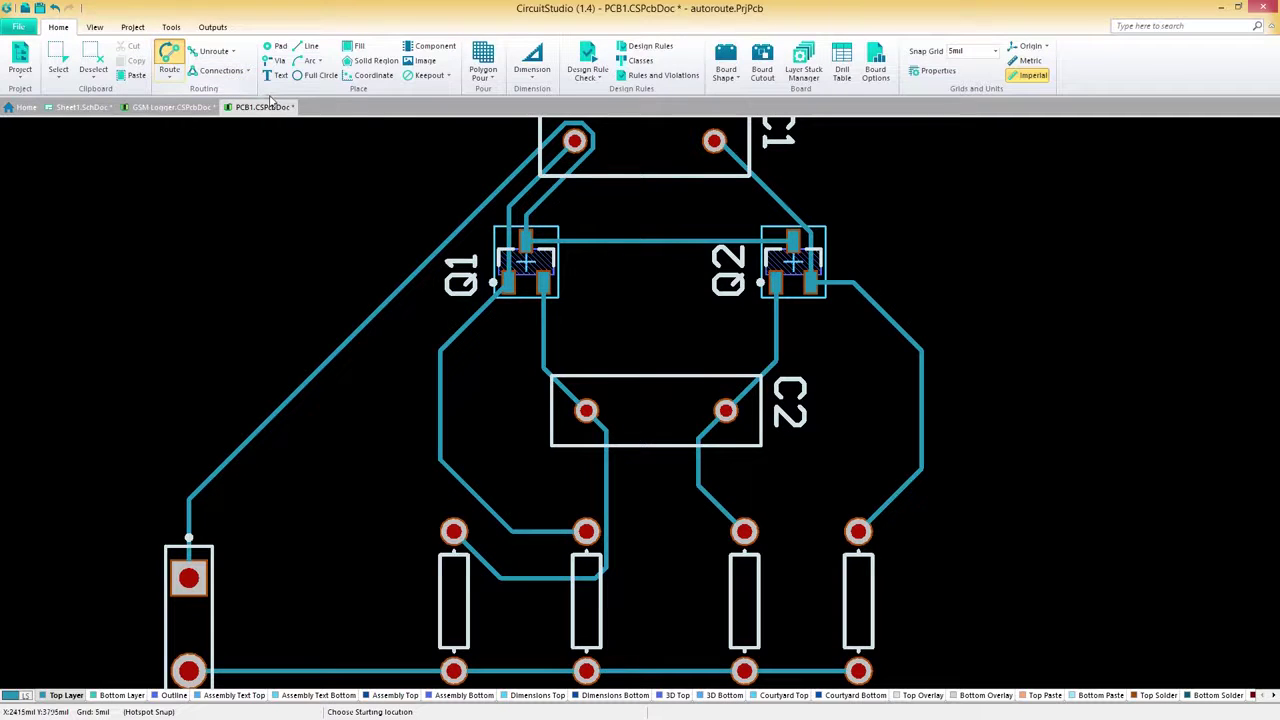
left_click(806, 289)
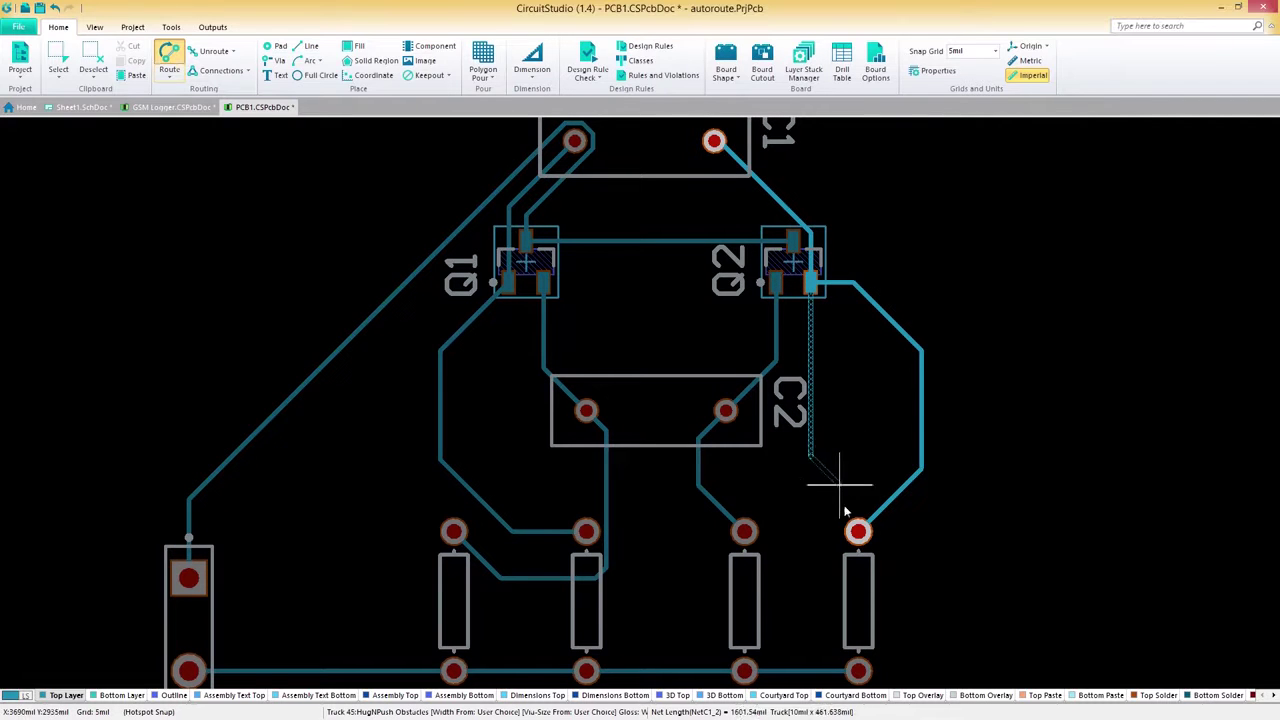
left_click(858, 533)
left_click(858, 532)
right_click(858, 532)
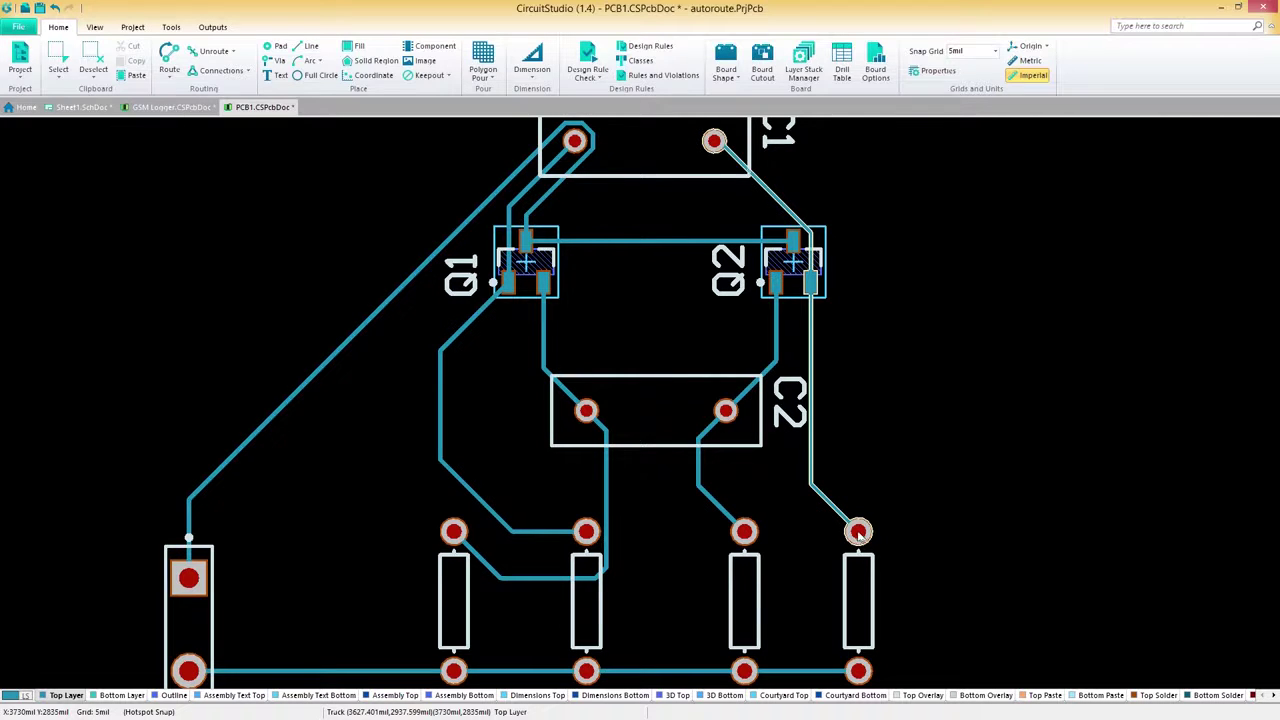
Reshape the C2–R3, C2 left-pad, Q1 left vertical and lower R1–R2 tracks into tidier paths
left_click_drag(697, 467, 726, 467)
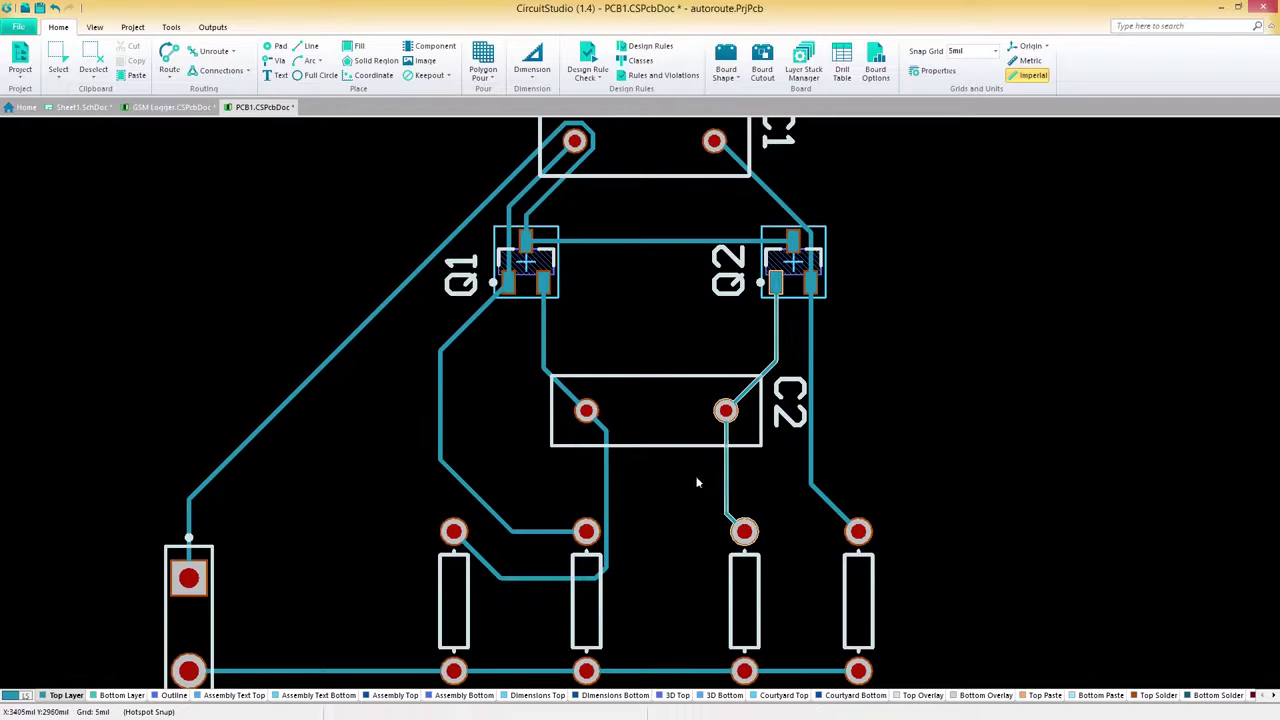
left_click_drag(606, 543, 642, 545)
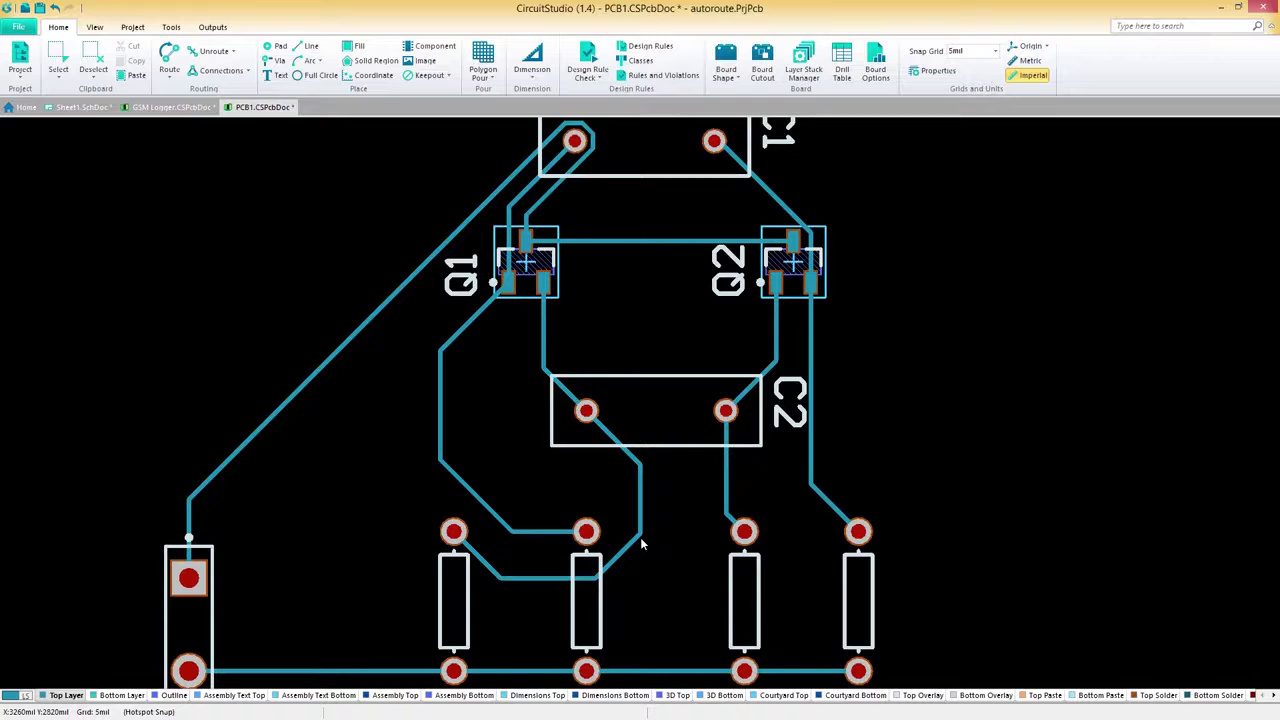
left_click_drag(440, 425, 507, 436)
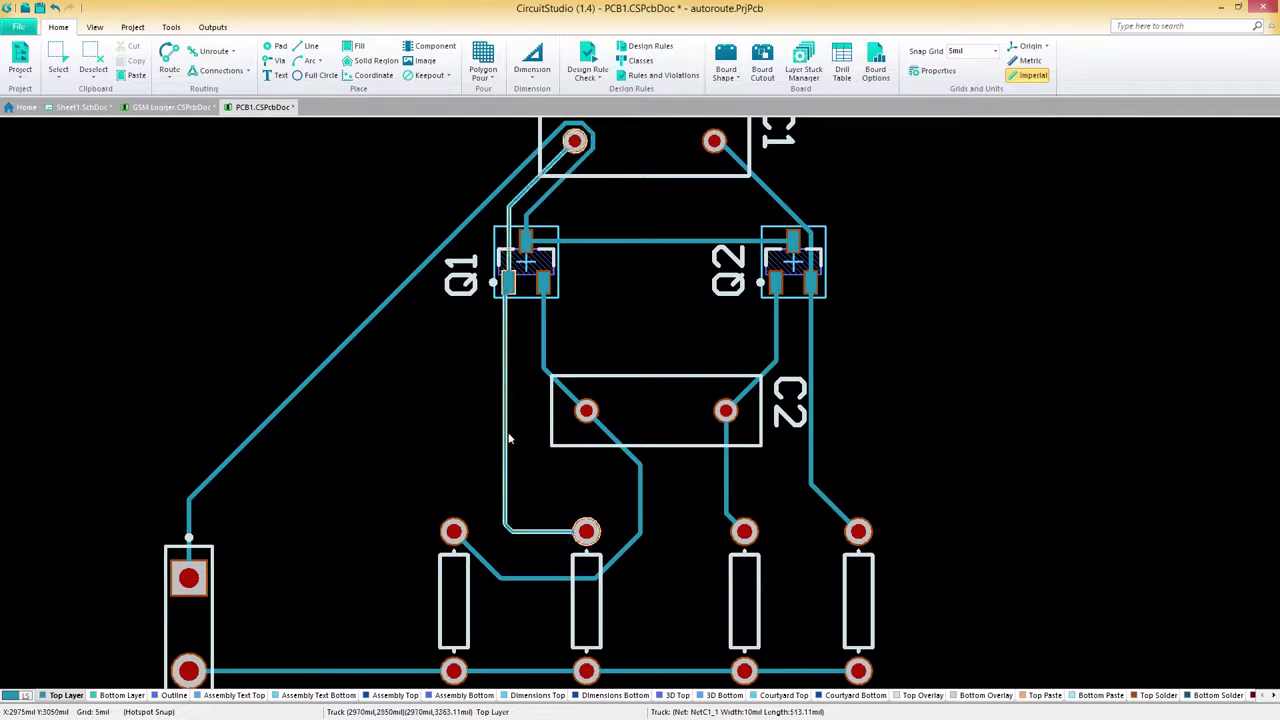
left_click(524, 578)
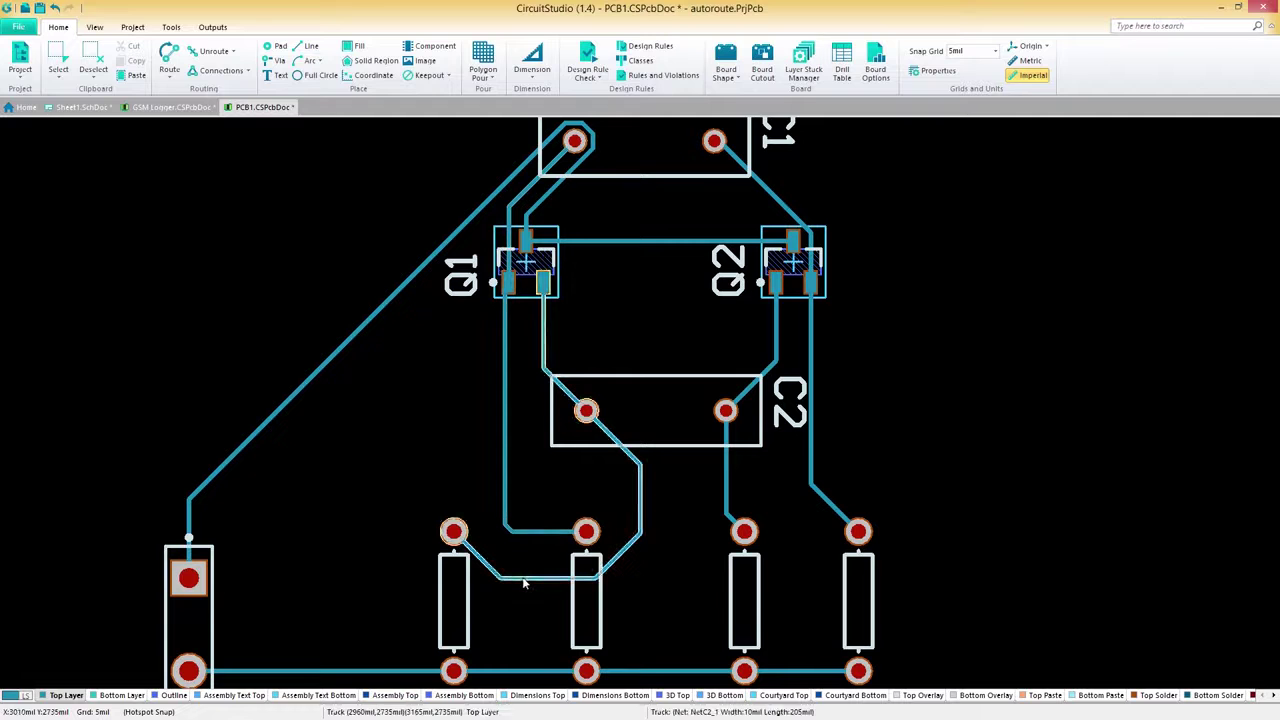
left_click_drag(524, 583, 523, 600)
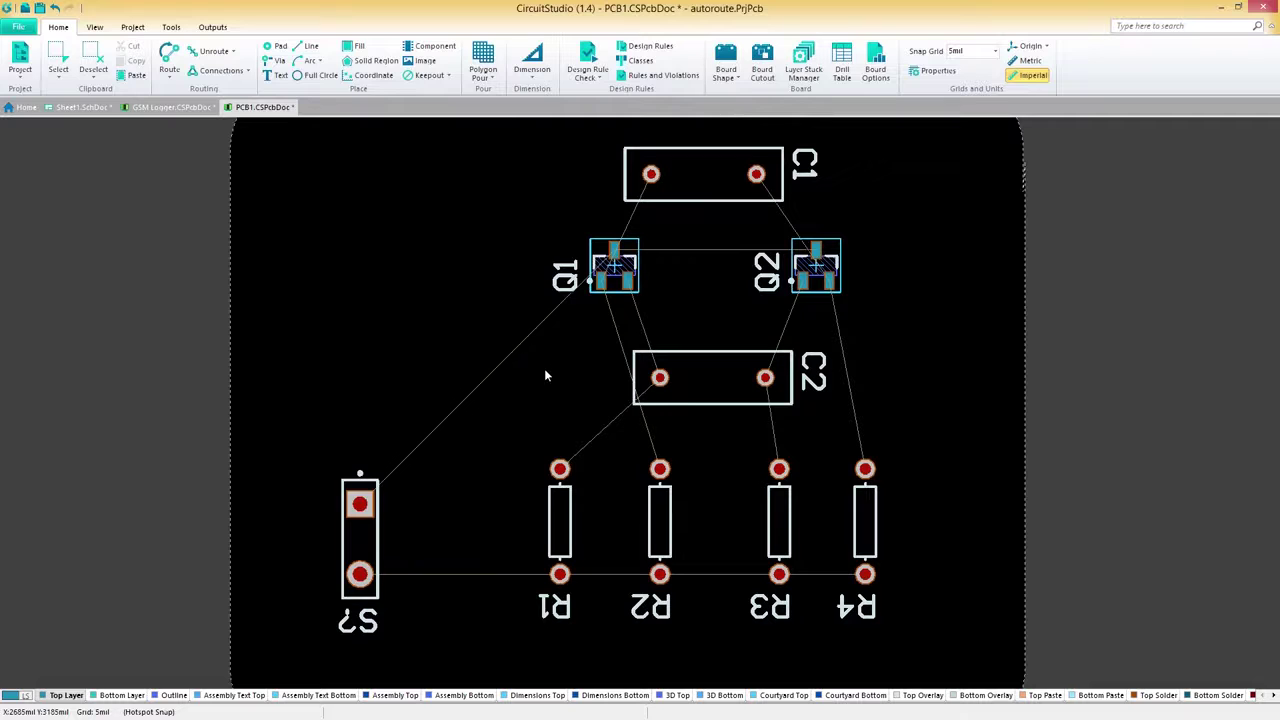
Bring up Situs Routing Strategies via Autoroute > All for PCB1 and scroll its setup report
left_click(172, 28)
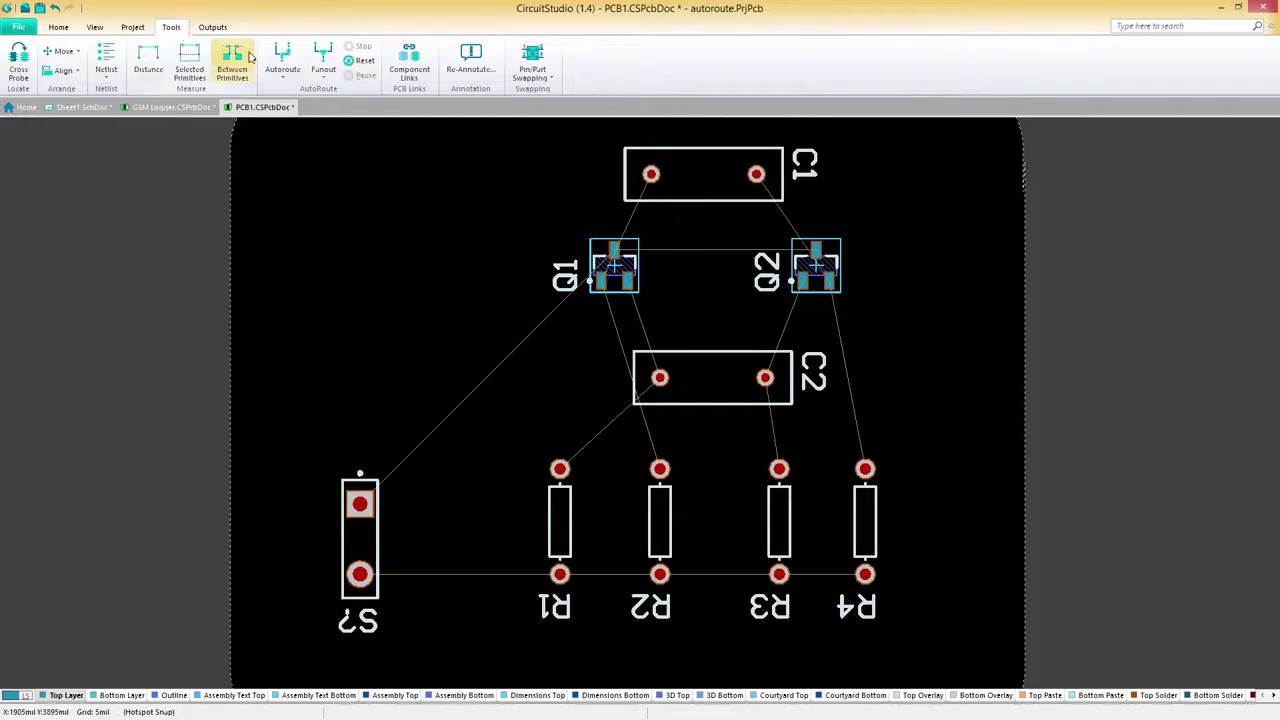
left_click(283, 80)
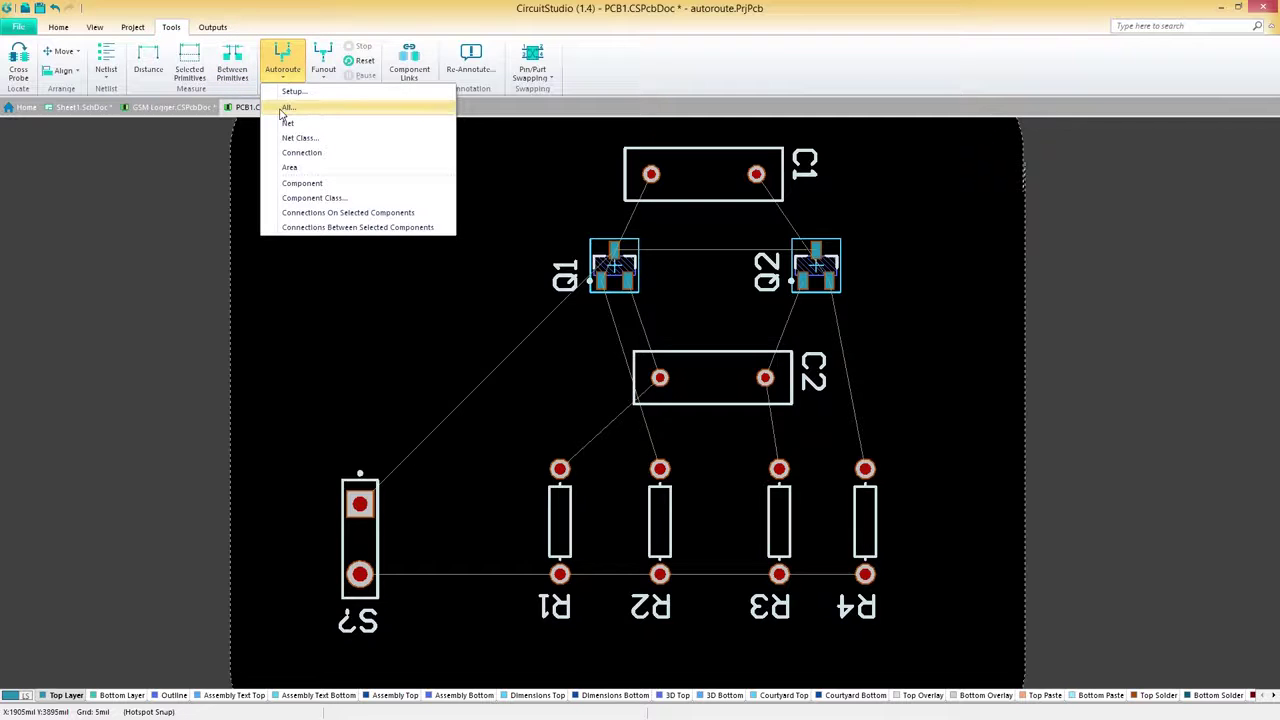
left_click(288, 107)
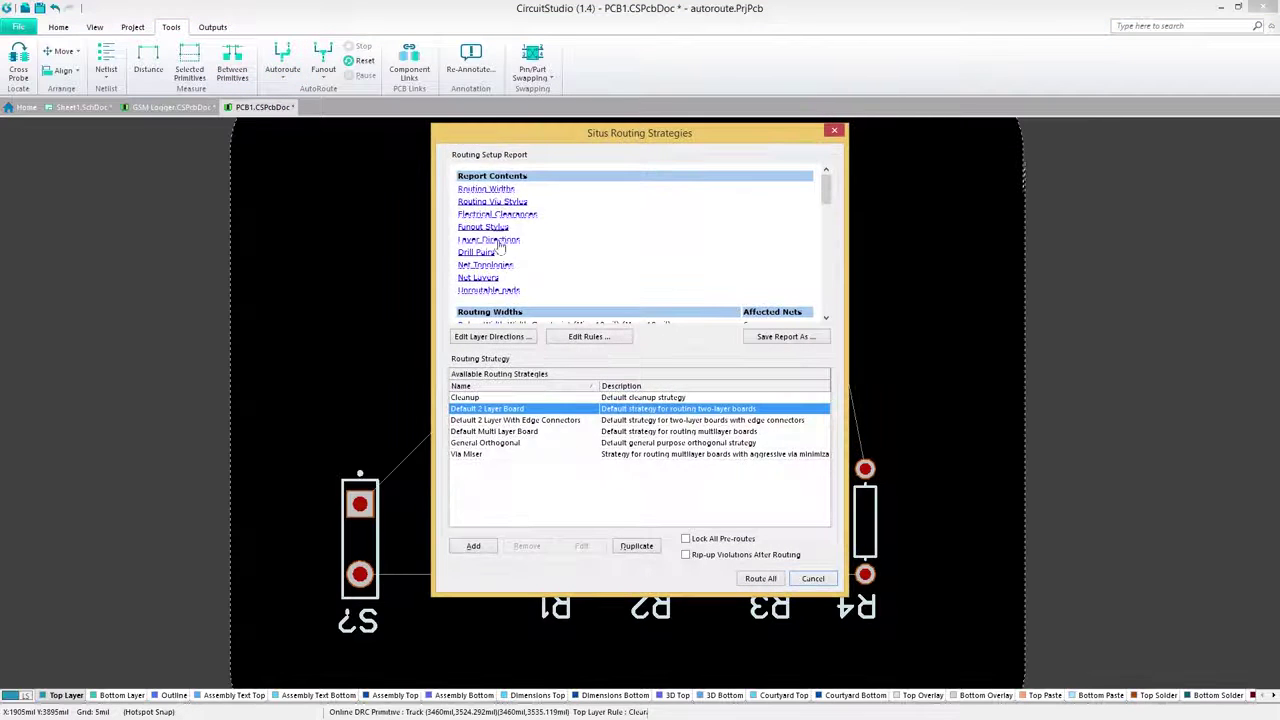
left_click_drag(826, 188, 830, 311)
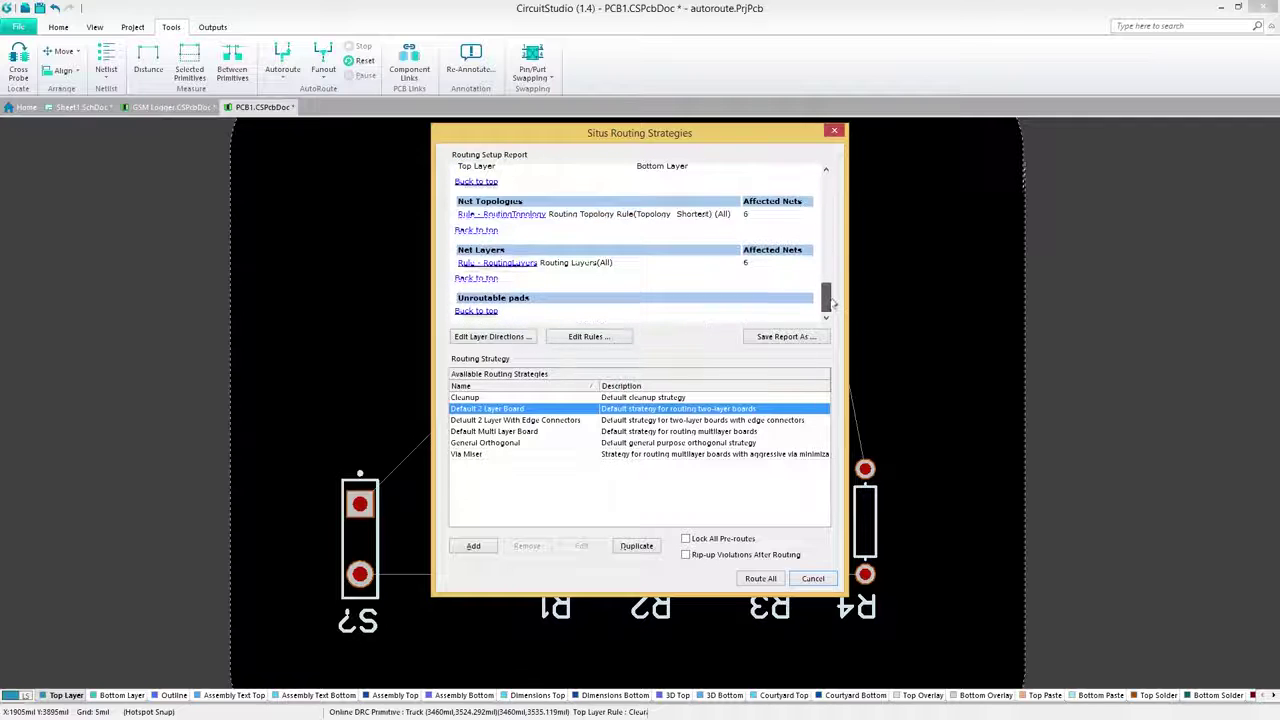